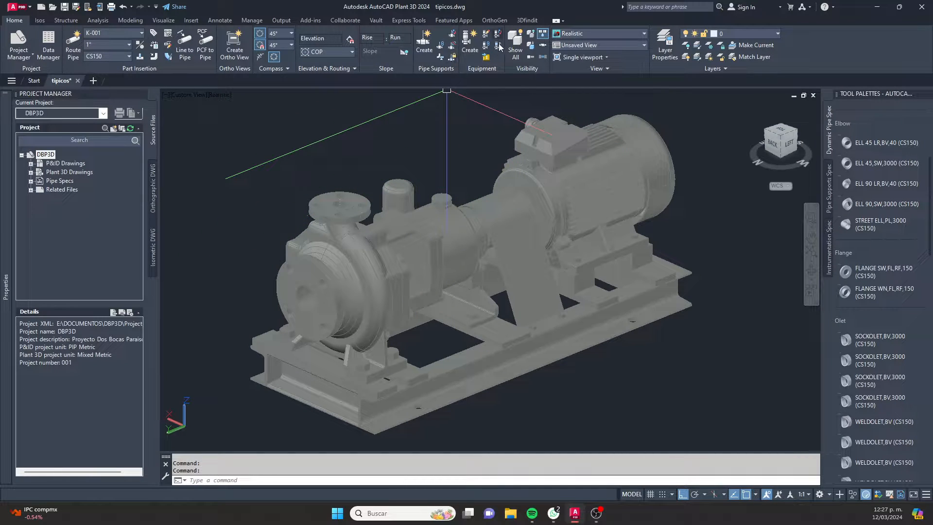
# Step: Examine the pump and motor skid model from different angles and distances
pyautogui.keyDown('shift'); pyautogui.moveTo(485, 204); pyautogui.dragTo(489, 206, button='middle'); pyautogui.keyUp('shift')
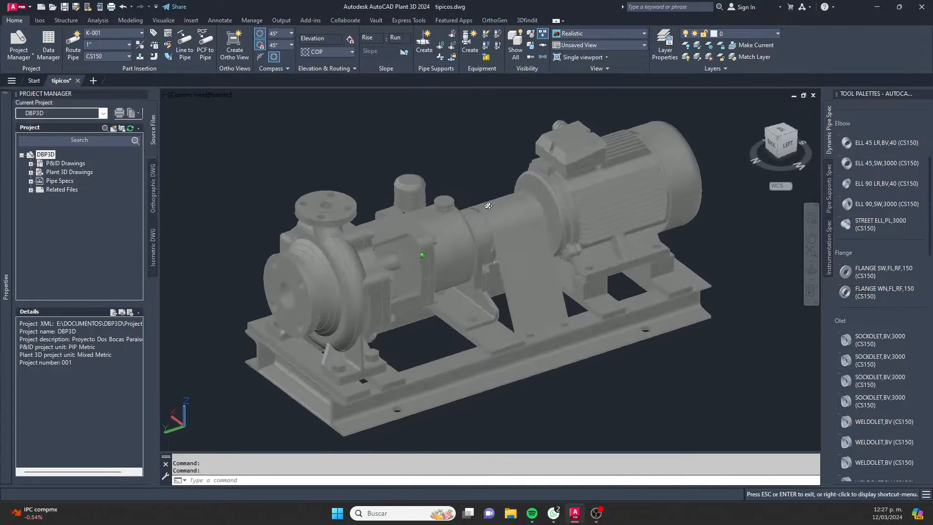
pyautogui.keyDown('shift'); pyautogui.moveTo(489, 205); pyautogui.dragTo(487, 206); pyautogui.keyUp('shift')
pyautogui.keyDown('shift'); pyautogui.moveTo(456, 212); pyautogui.dragTo(470, 212, button='middle'); pyautogui.keyUp('shift')
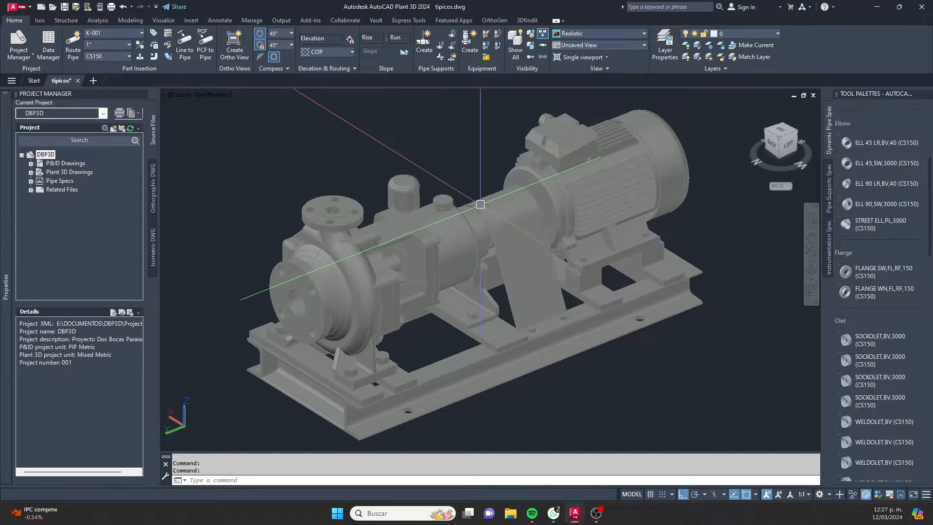
pyautogui.press('Escape')
pyautogui.press('Escape')
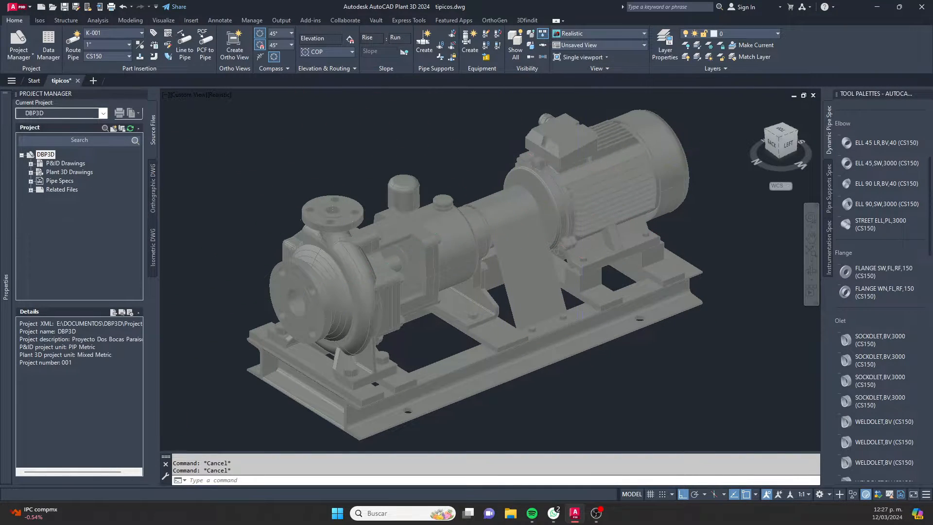
pyautogui.scroll(3, 499, 207)
pyautogui.scroll(-4, 245, 312)
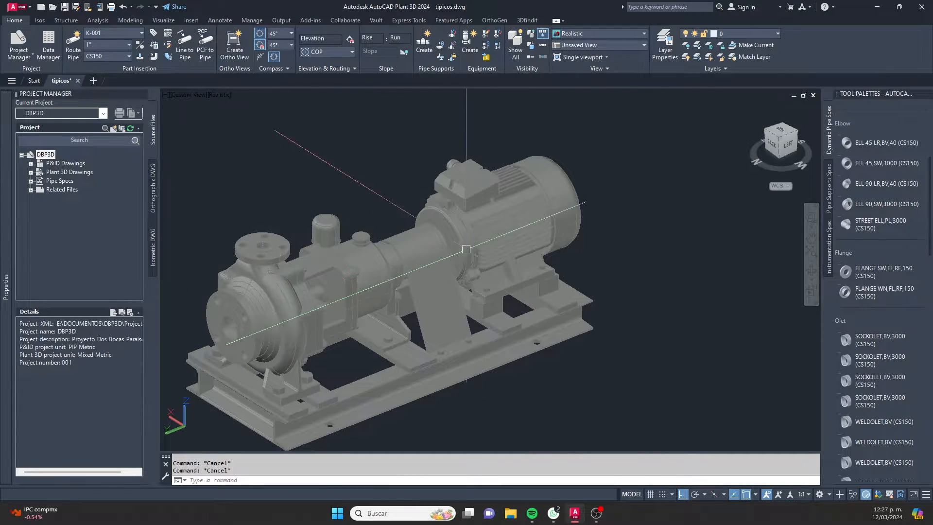
pyautogui.scroll(-1, 464, 257)
pyautogui.moveTo(450, 278); pyautogui.dragTo(514, 246, button='middle')
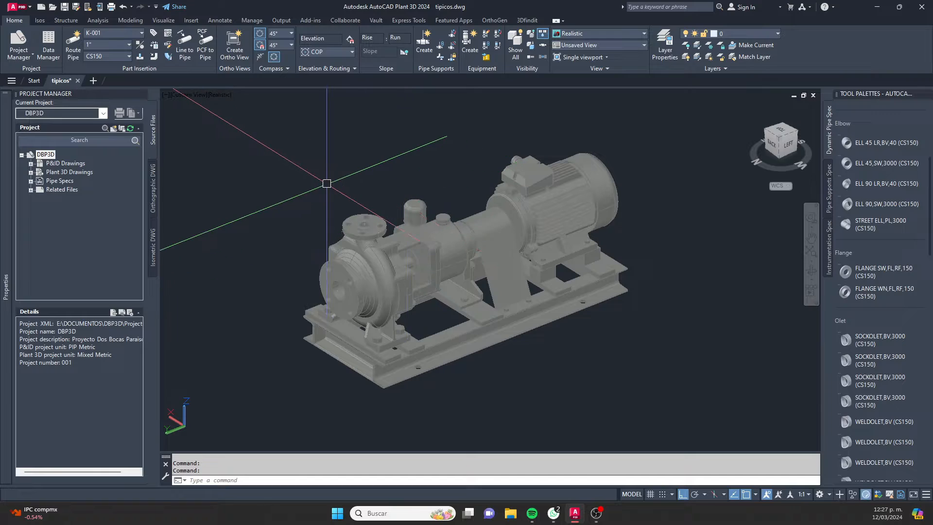
# Step: Begin a new block definition named BOMBA-001
pyautogui.write('K')
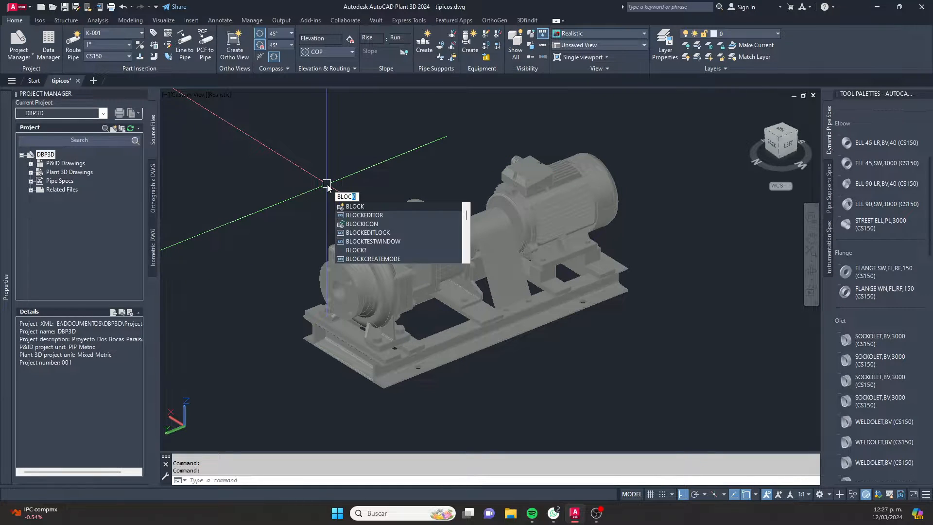
pyautogui.press('Return')
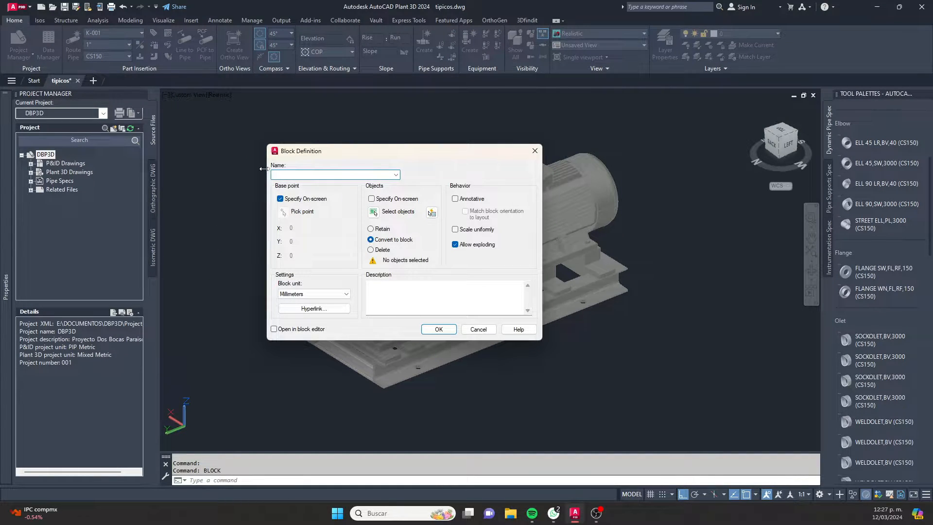
pyautogui.write('BOMVA')
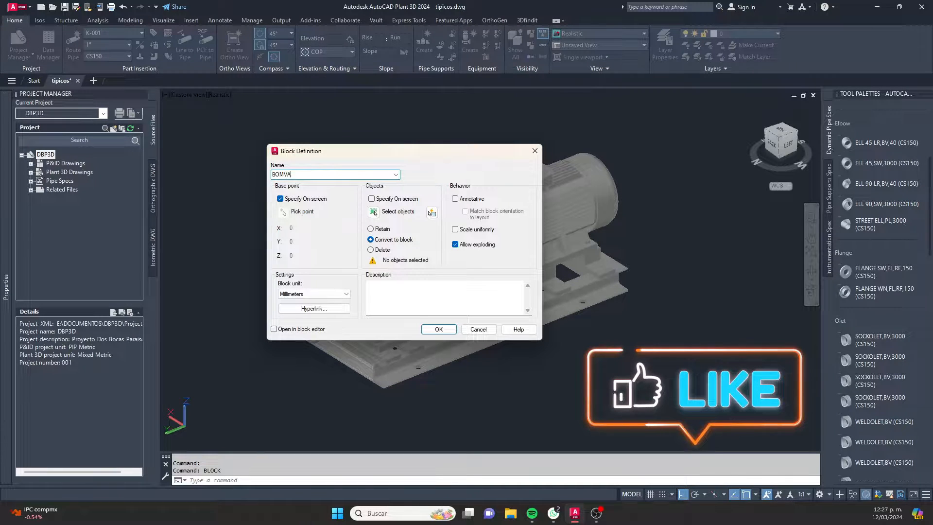
pyautogui.press('BackSpace')
pyautogui.press('BackSpace')
pyautogui.write('BA-001')
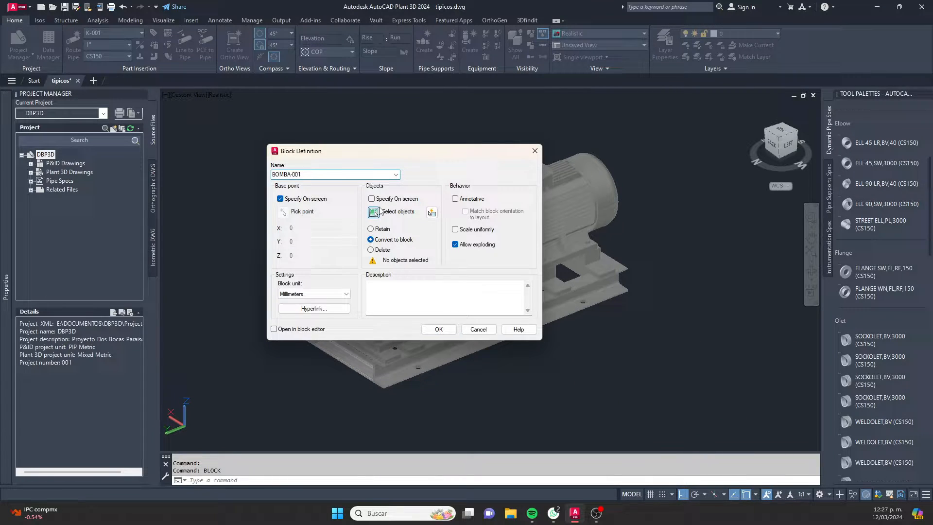
# Step: Select the entire pump, motor and base frame as the block's objects and redefine the existing block with an on-screen base point
pyautogui.click(373, 212)
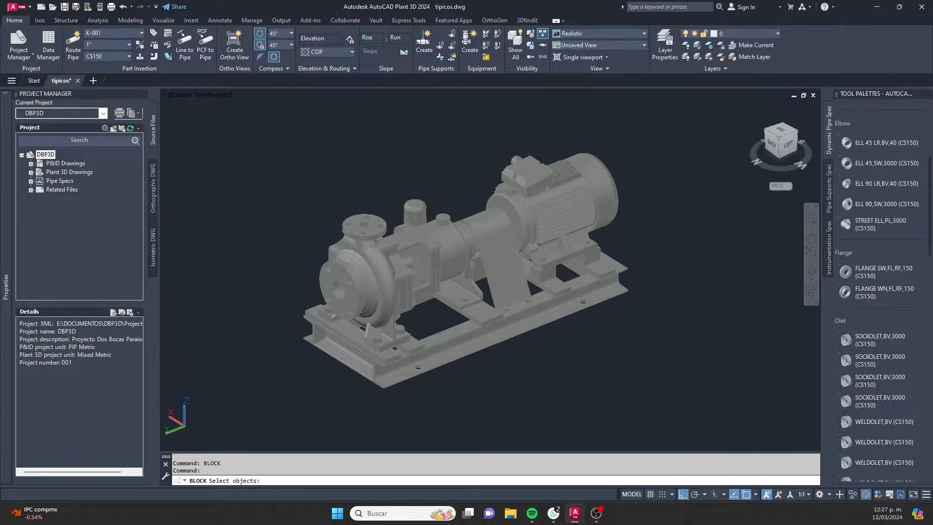
pyautogui.click(670, 135)
pyautogui.click(247, 435)
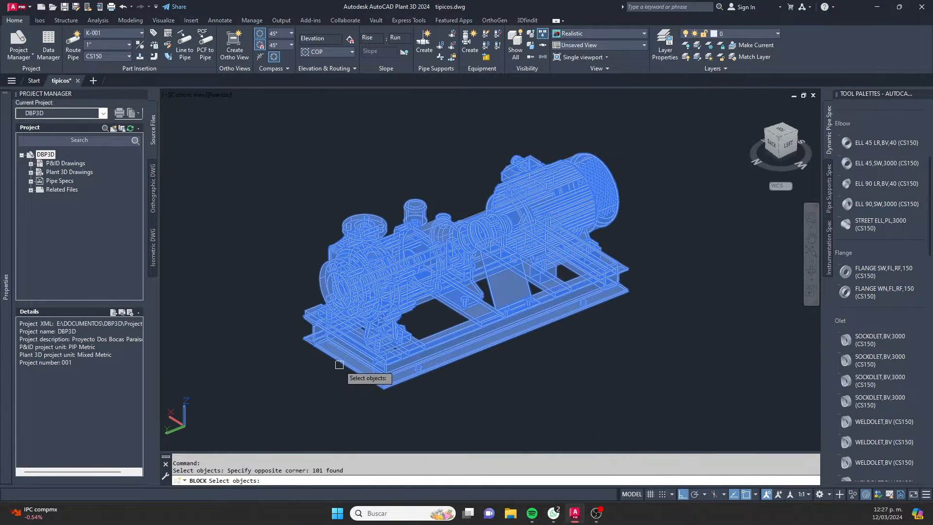
pyautogui.press('Return')
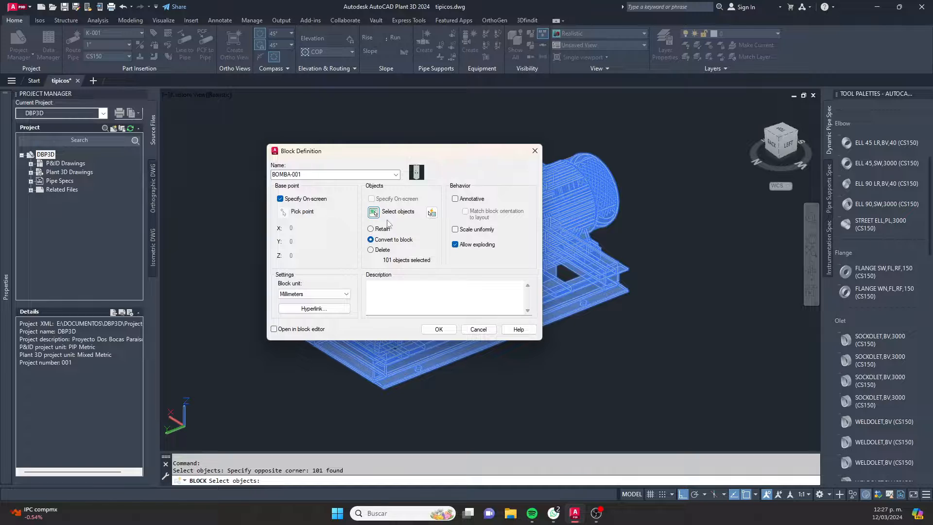
pyautogui.click(439, 330)
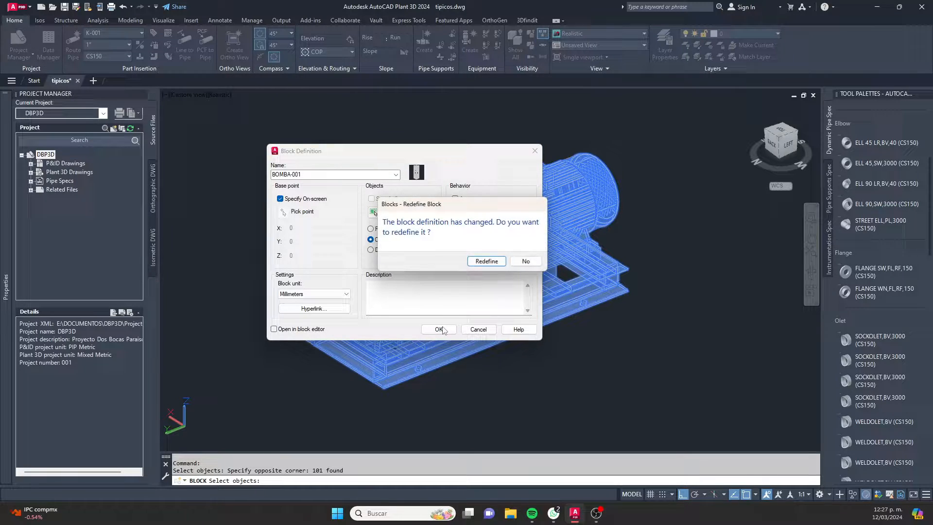
pyautogui.click(488, 262)
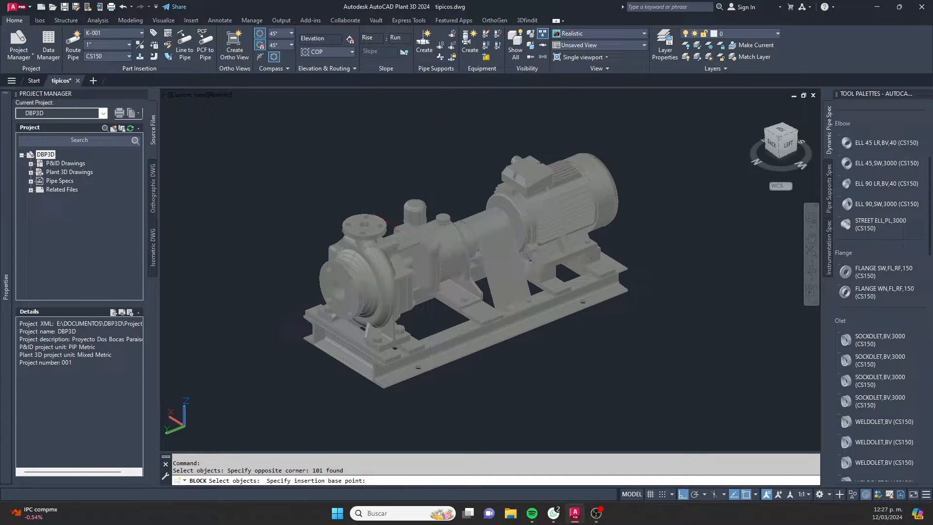
pyautogui.press('Escape')
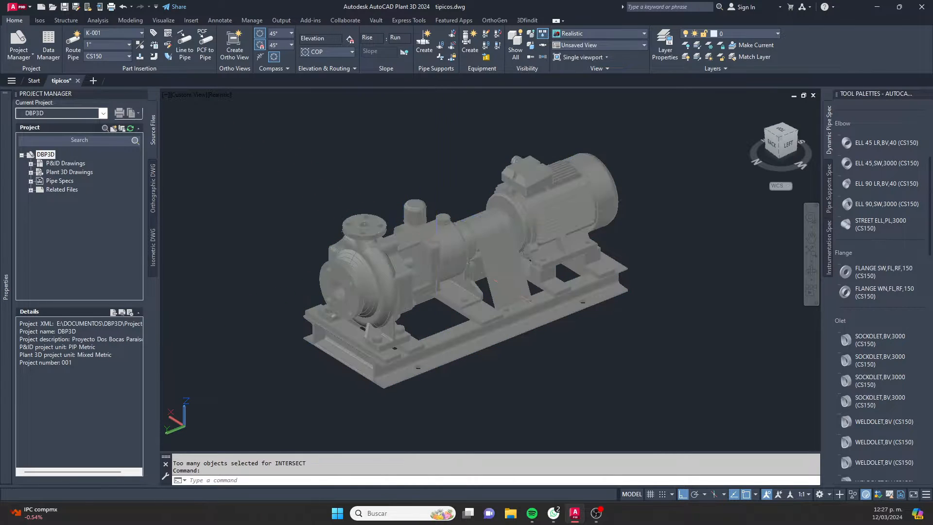
# Step: Open the BOMBA-001 block in the Block Editor, inspect it in an isometric view, and close the editor
pyautogui.doubleClick(434, 251)
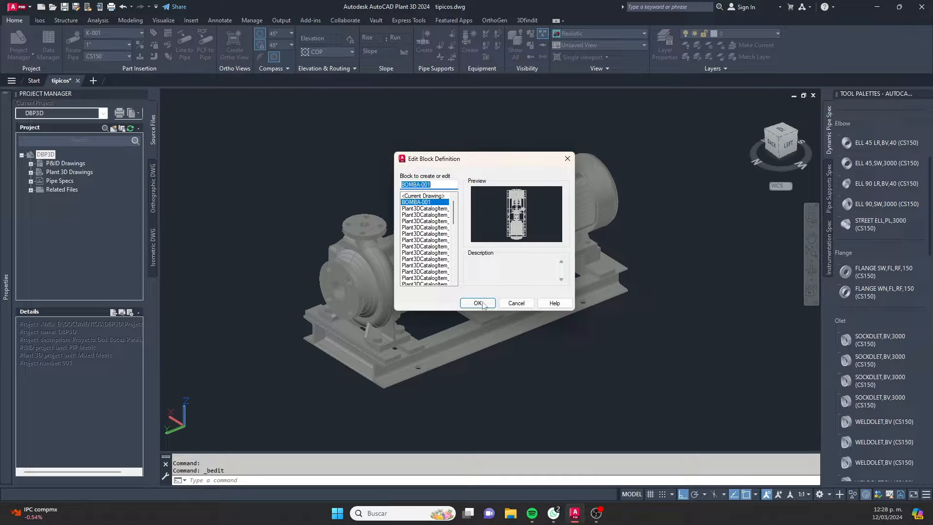
pyautogui.click(482, 303)
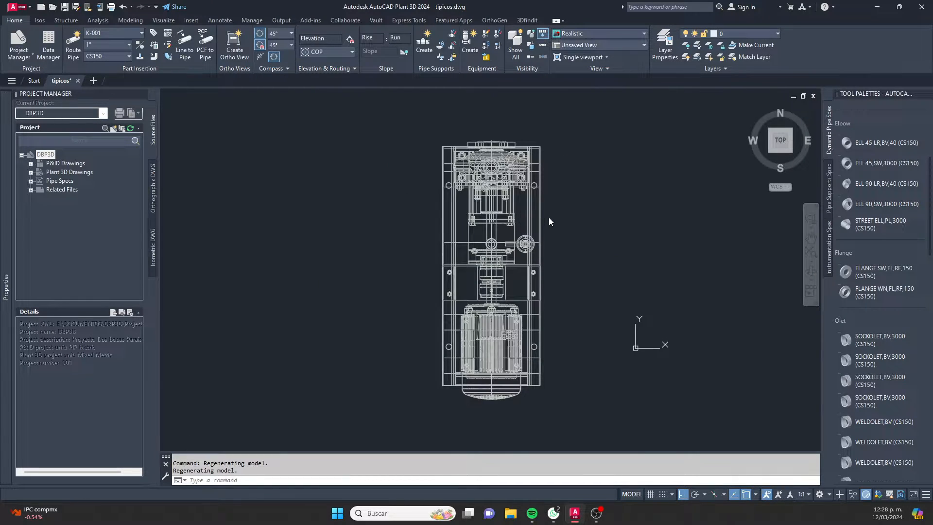
pyautogui.press('Escape')
pyautogui.doubleClick(390, 271)
pyautogui.press('Escape')
pyautogui.press('Escape')
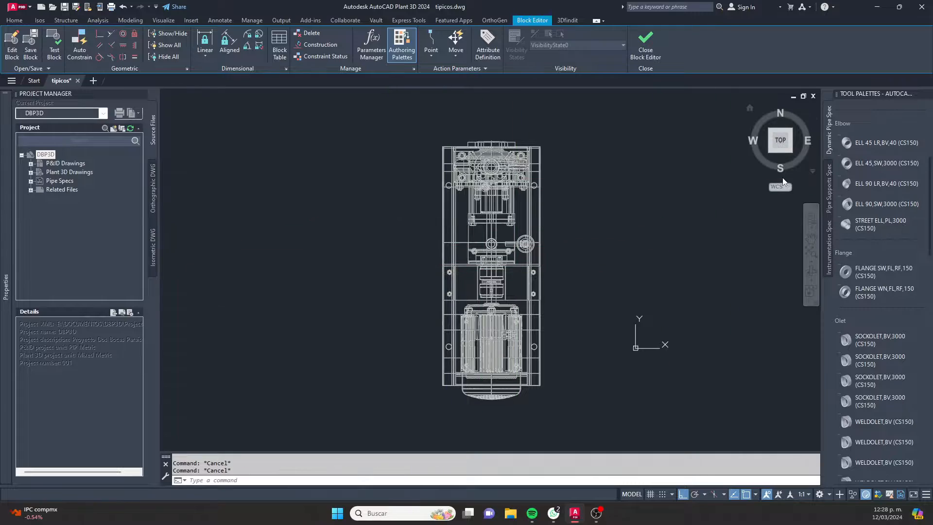
pyautogui.click(770, 151)
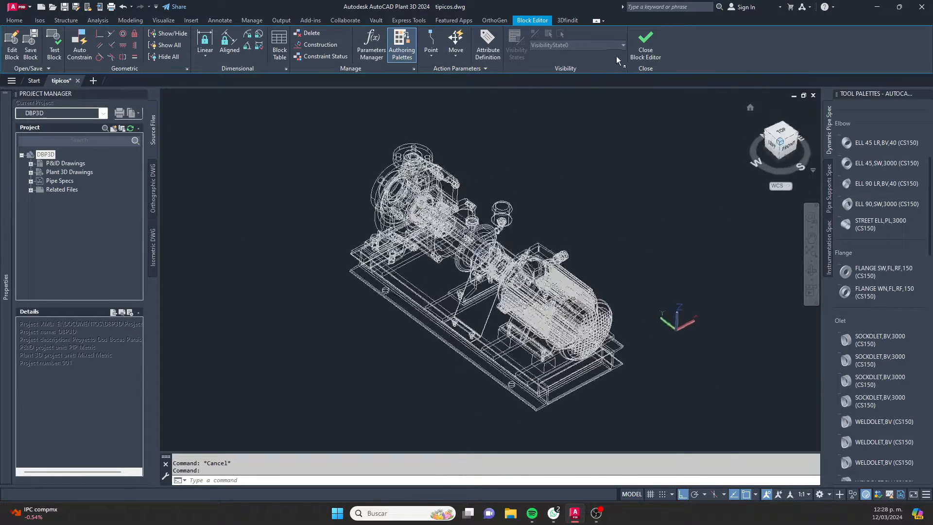
pyautogui.click(645, 43)
pyautogui.click(460, 235)
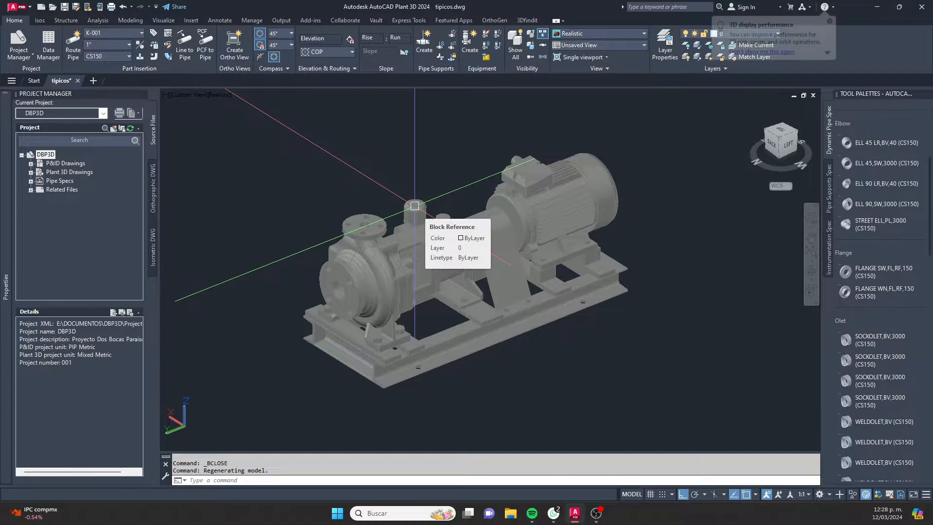
pyautogui.click(533, 208)
pyautogui.press('Escape')
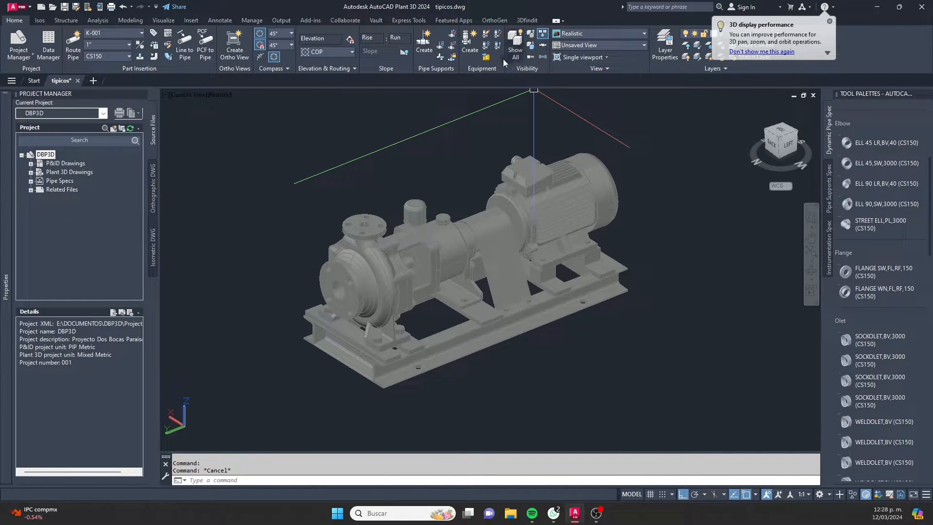
# Step: Convert the pump block to Plant 3D equipment of type Pump, picking an insertion base point on the model
pyautogui.click(500, 37)
pyautogui.click(534, 199)
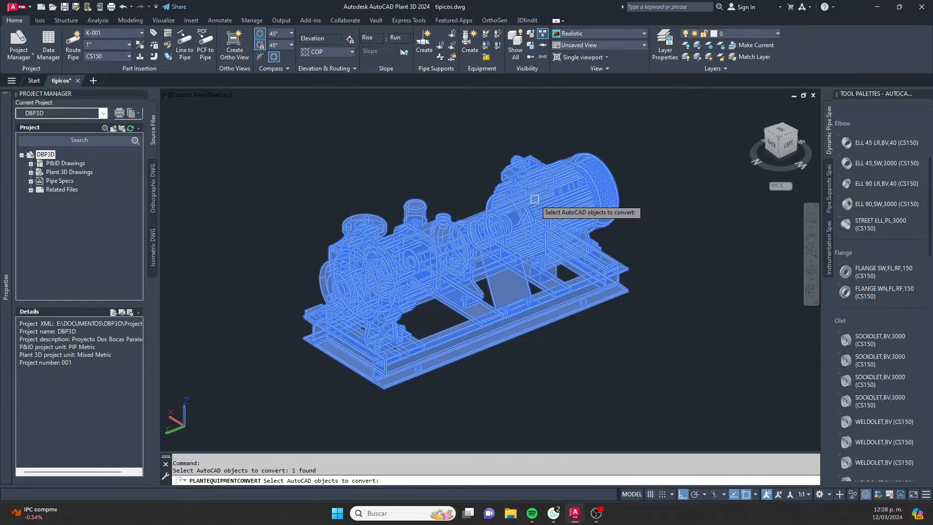
pyautogui.press('Return')
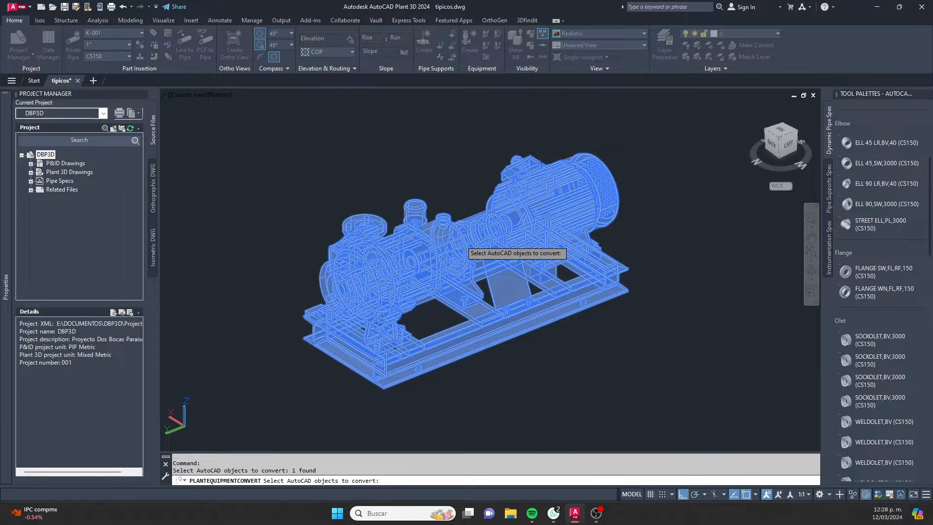
pyautogui.moveTo(396, 145); pyautogui.dragTo(217, 145)
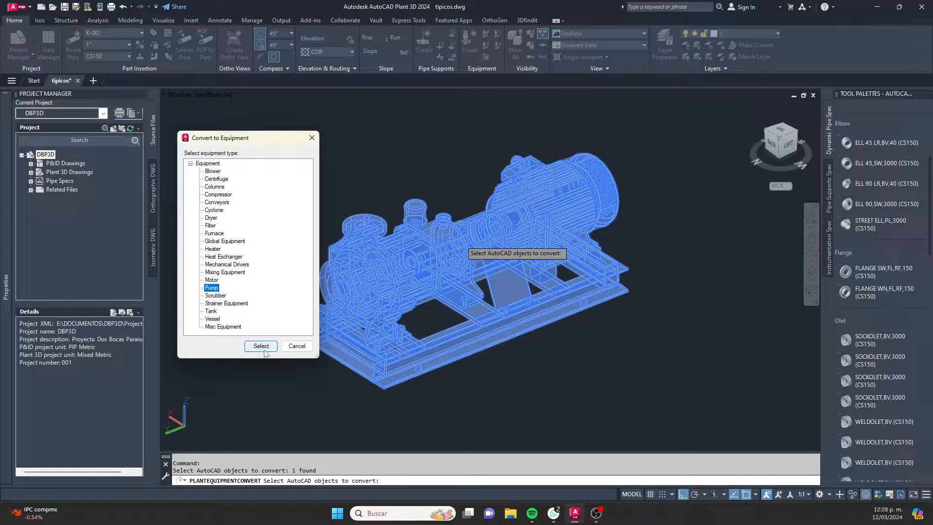
pyautogui.click(262, 347)
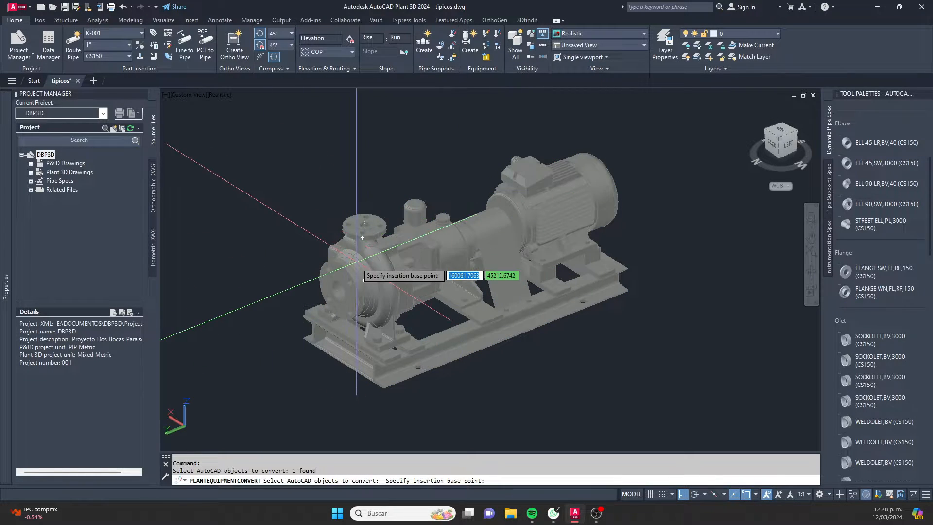
pyautogui.click(450, 237)
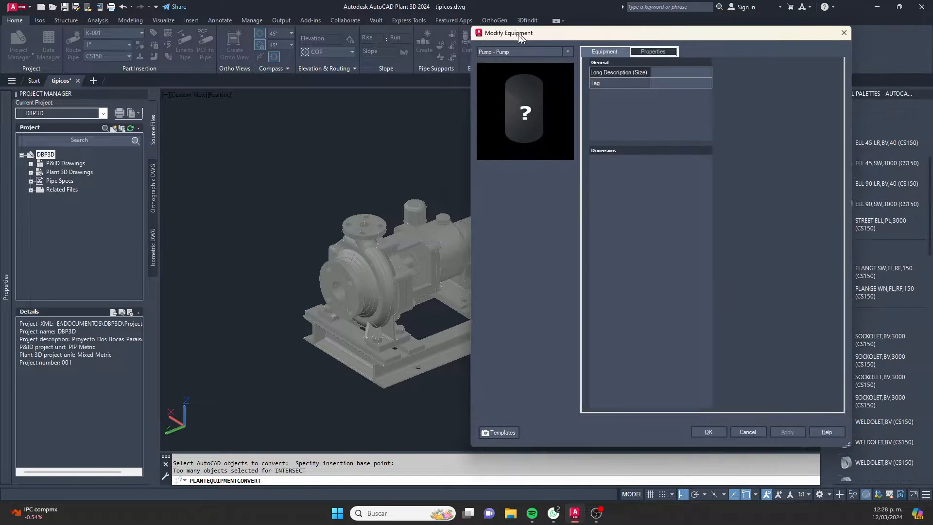
# Step: Assign the pump equipment a tag with type CE-001, leaving the number blank, and apply the equipment changes
pyautogui.moveTo(518, 45); pyautogui.dragTo(229, 45)
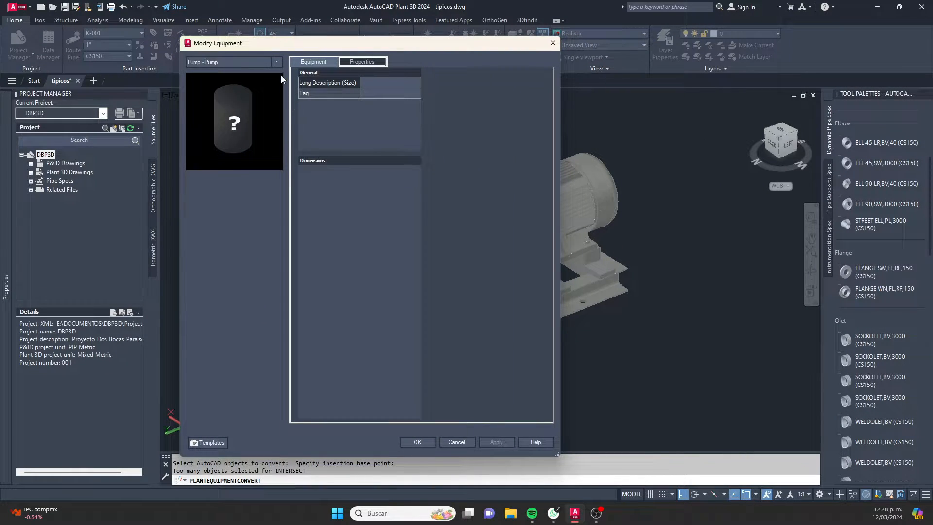
pyautogui.click(366, 94)
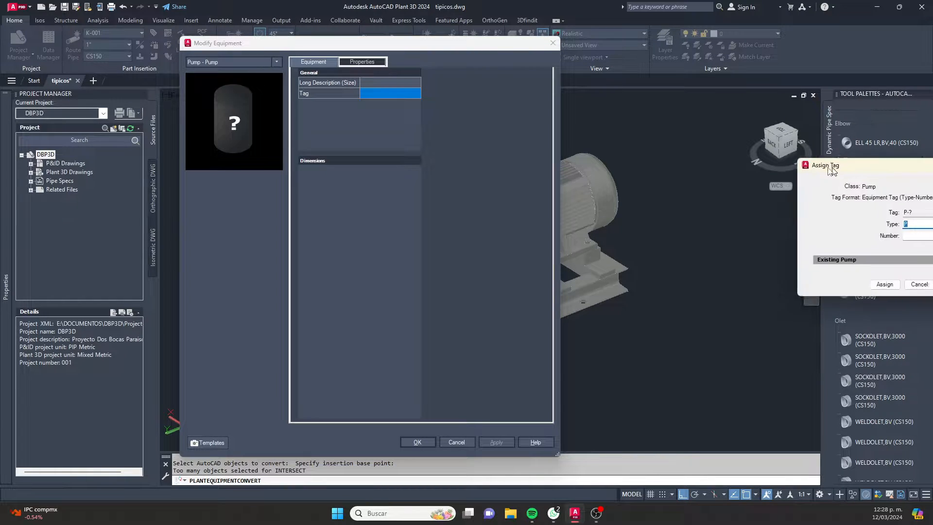
pyautogui.moveTo(839, 164); pyautogui.dragTo(308, 166)
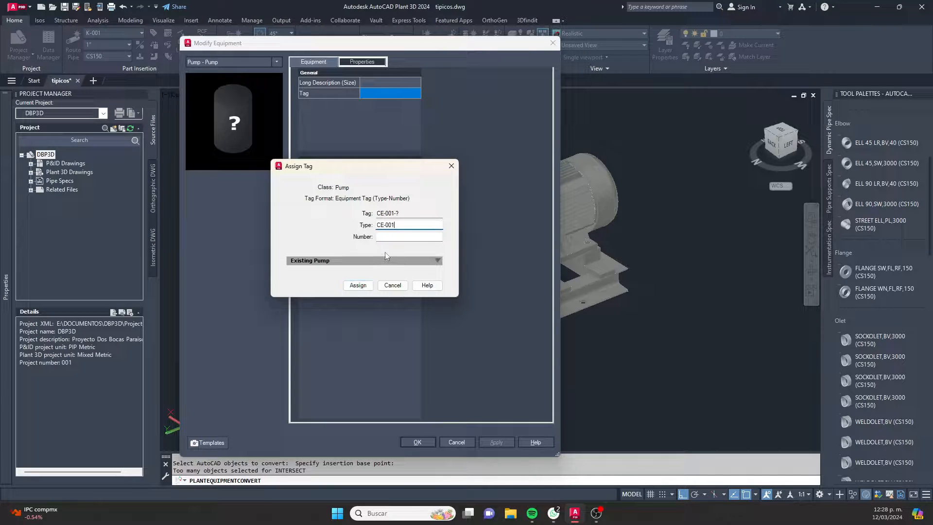
pyautogui.click(358, 285)
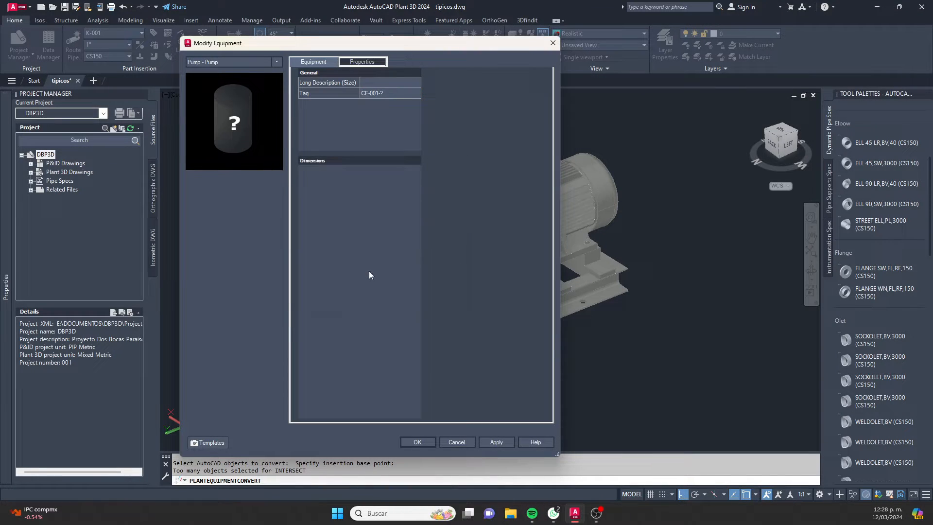
pyautogui.click(496, 442)
pyautogui.click(417, 442)
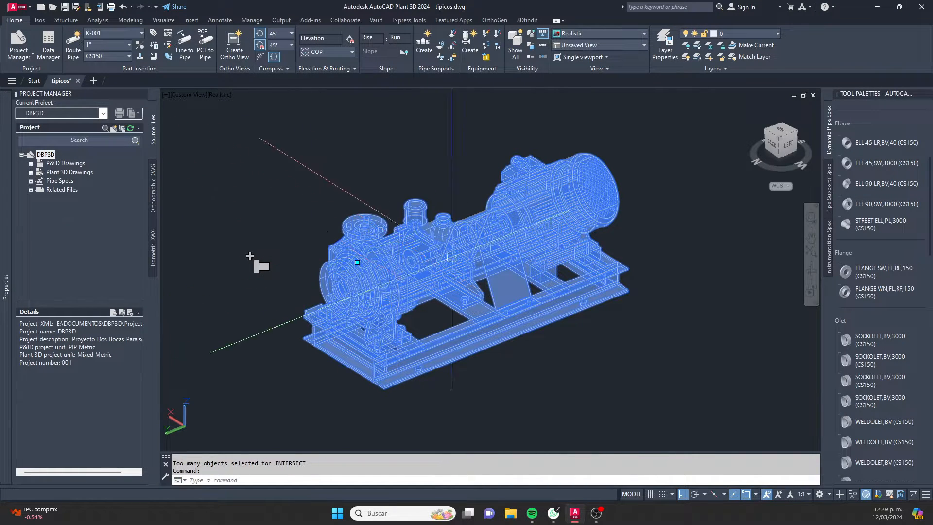
# Step: Start a new nozzle on the pump equipment and snap its center to the center of the upper discharge flange
pyautogui.press('Escape')
pyautogui.click(445, 237)
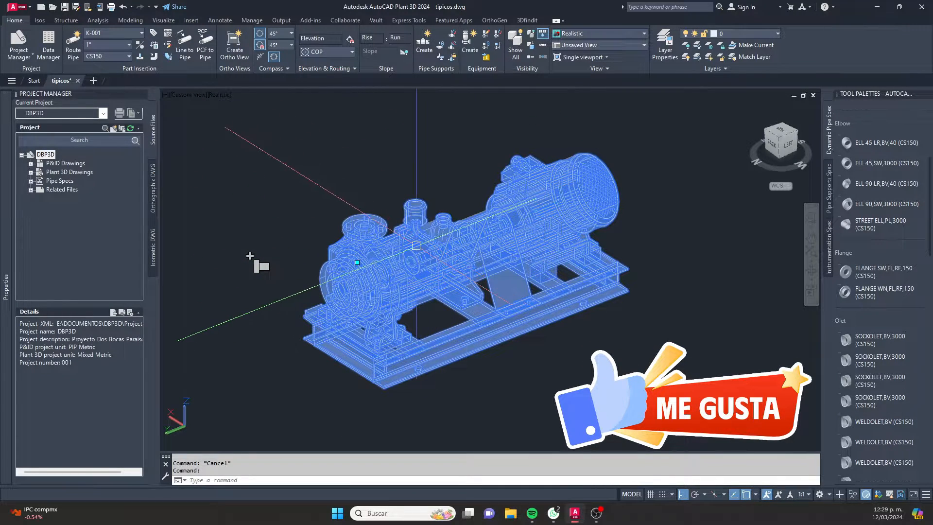
pyautogui.click(261, 266)
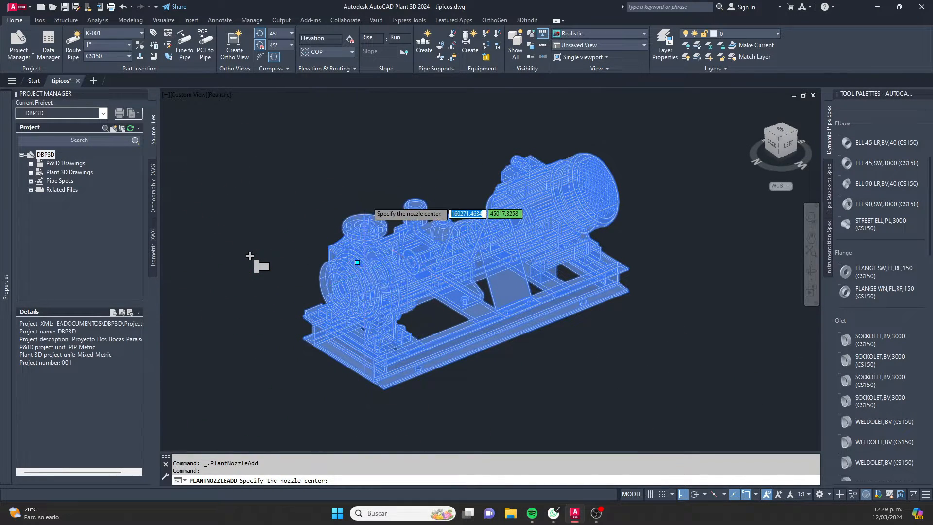
pyautogui.scroll(3, 367, 218)
pyautogui.scroll(3, 364, 219)
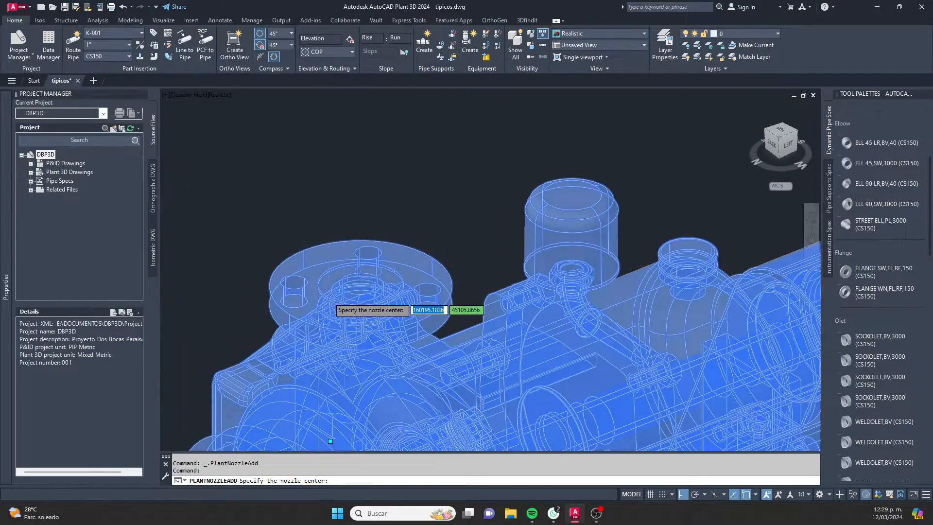
pyautogui.scroll(5, 331, 304)
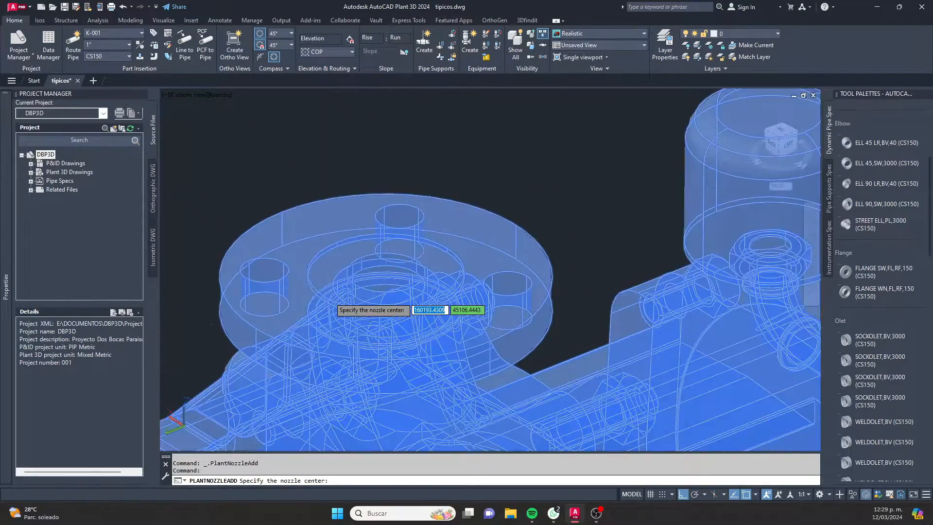
pyautogui.keyDown('shift'); pyautogui.moveTo(454, 232); pyautogui.dragTo(416, 293, button='middle'); pyautogui.keyUp('shift')
pyautogui.moveTo(417, 245); pyautogui.dragTo(358, 410, button='middle')
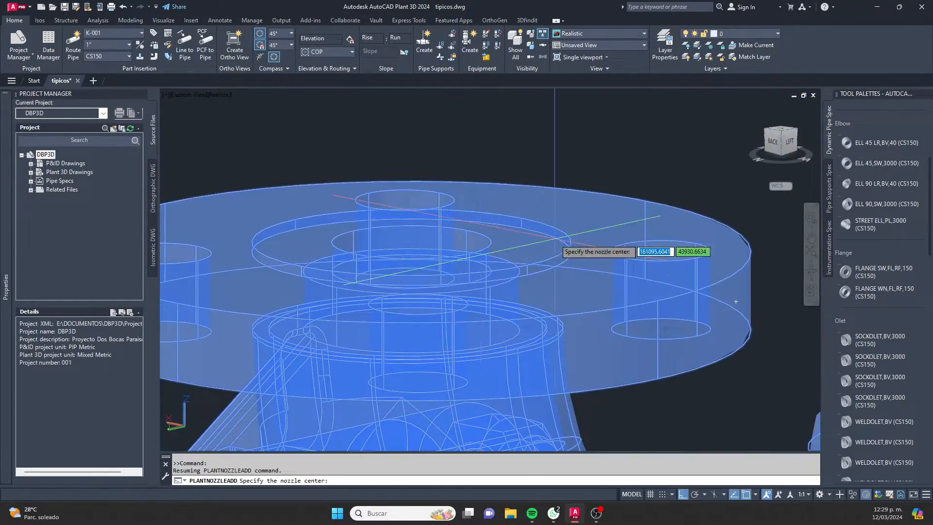
pyautogui.keyDown('shift'); pyautogui.rightClick(560, 230); pyautogui.keyUp('shift')
pyautogui.click(585, 345)
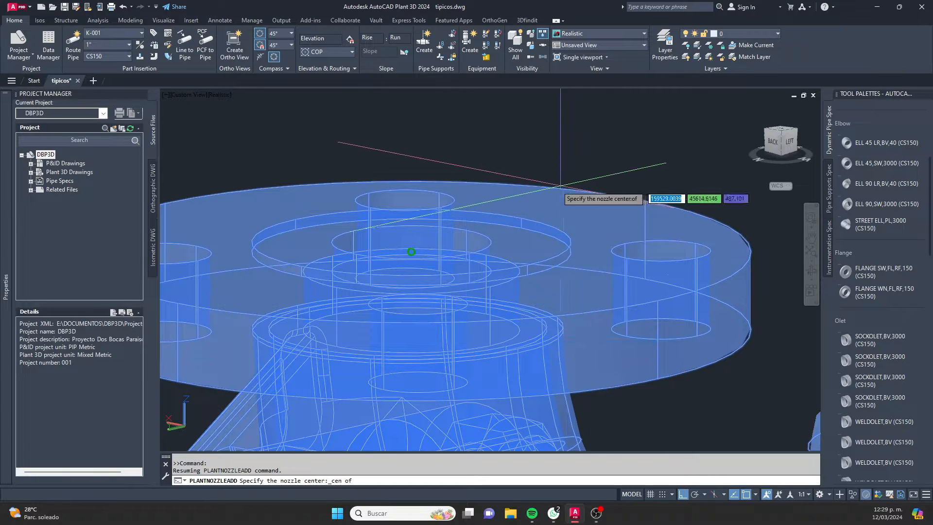
pyautogui.click(536, 222)
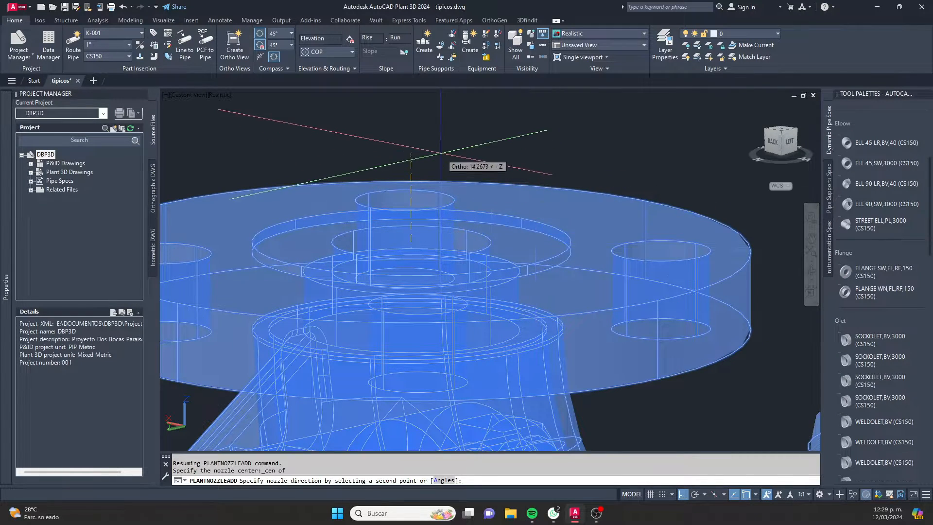
# Step: Point the discharge nozzle straight up along the +Z direction
pyautogui.scroll(-2, 460, 185)
pyautogui.click(458, 200)
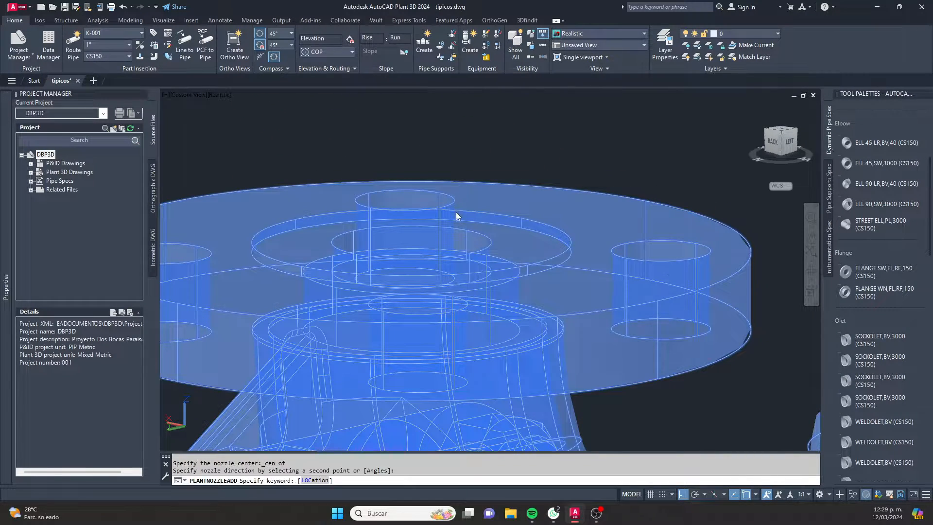
pyautogui.scroll(-3, 460, 255)
pyautogui.scroll(-6, 473, 252)
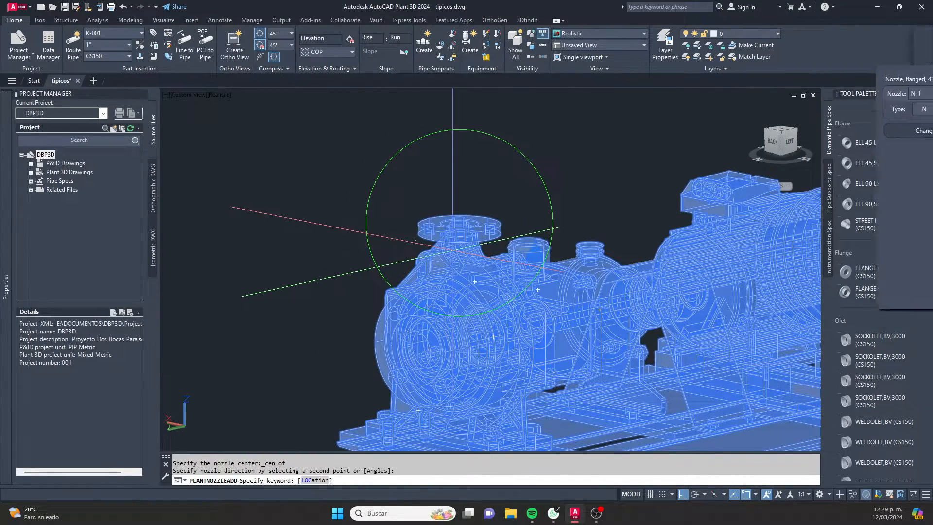
# Step: Define nozzle N-1 as a straight nozzle, size 1", pressure class 150, raised face (RF), ASME B16.5, and finish editing it
pyautogui.press('Return')
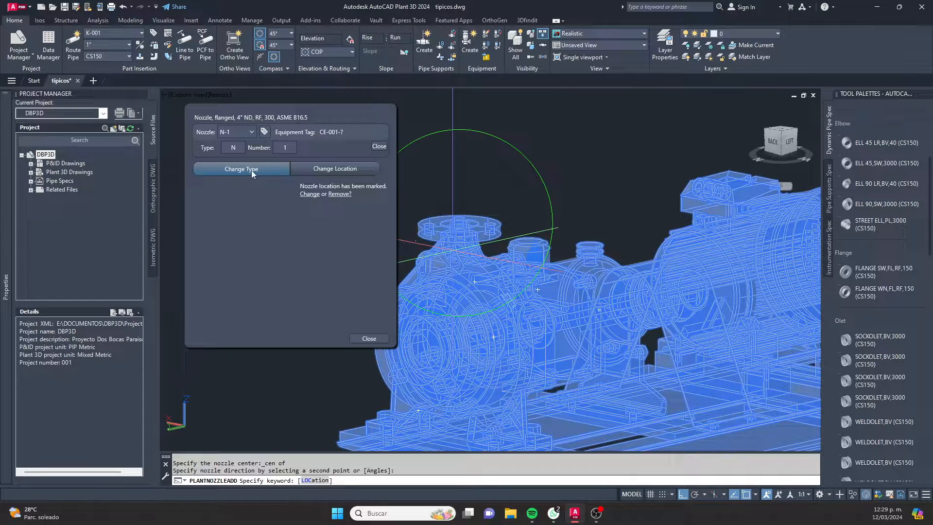
pyautogui.click(252, 170)
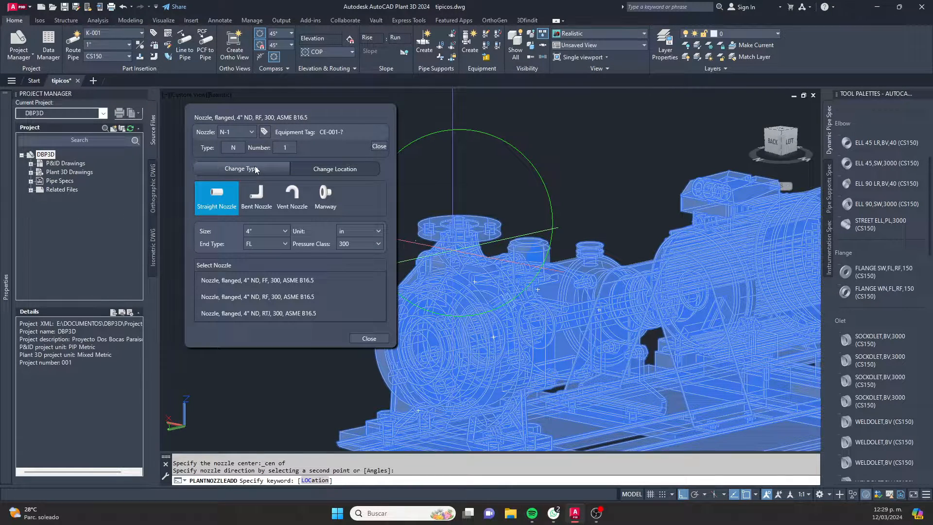
pyautogui.click(285, 232)
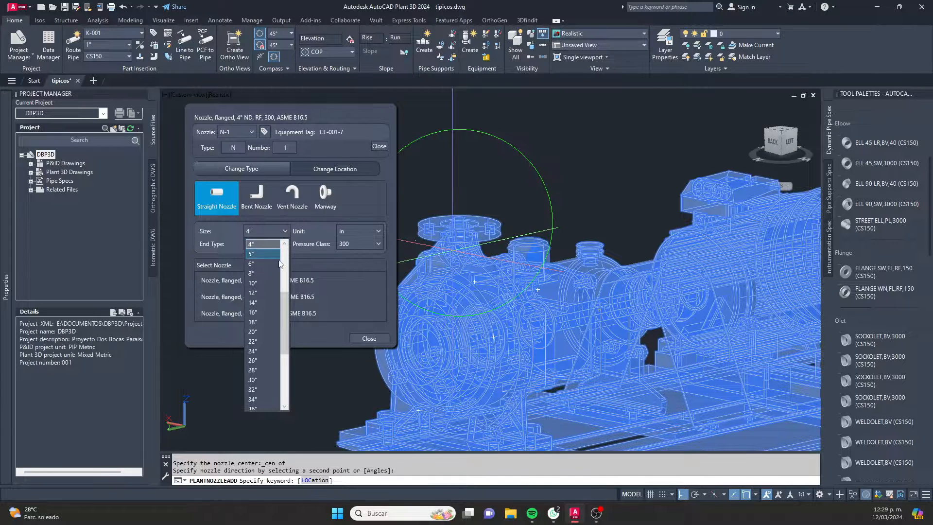
pyautogui.click(254, 292)
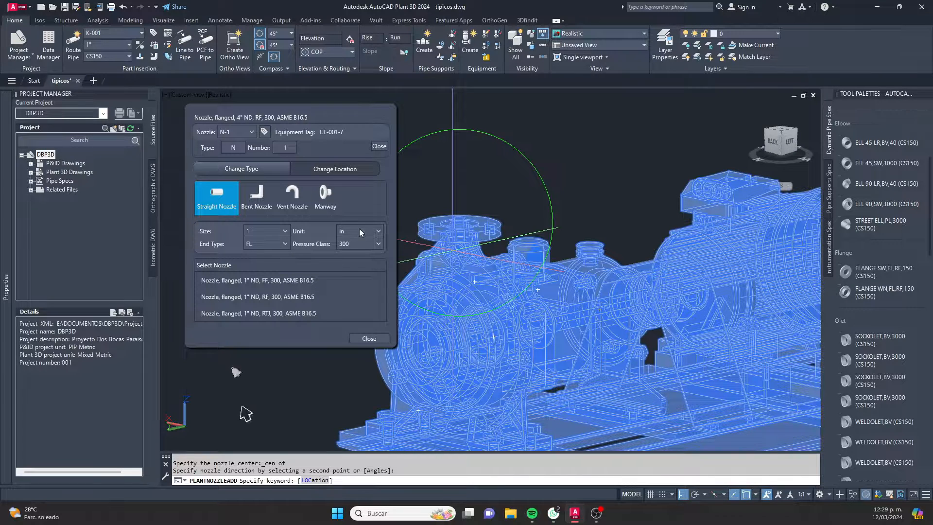
pyautogui.click(360, 243)
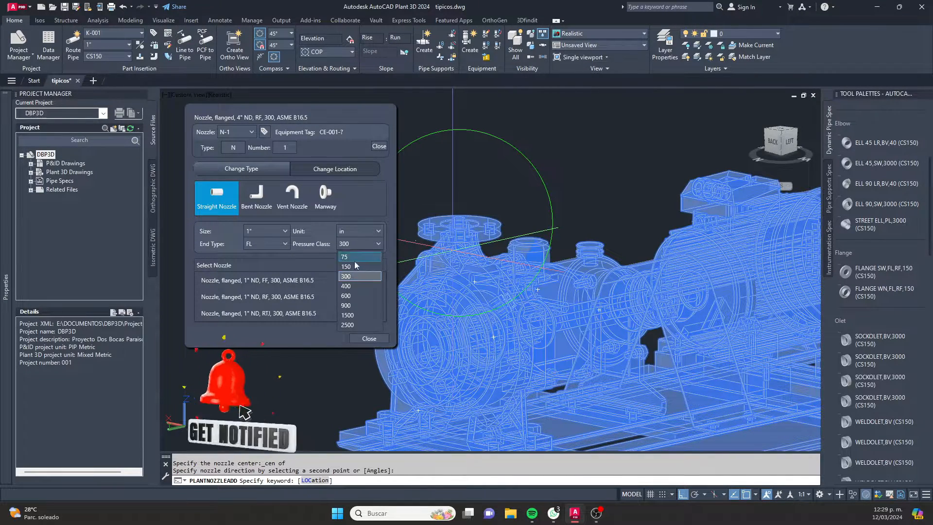
pyautogui.click(351, 266)
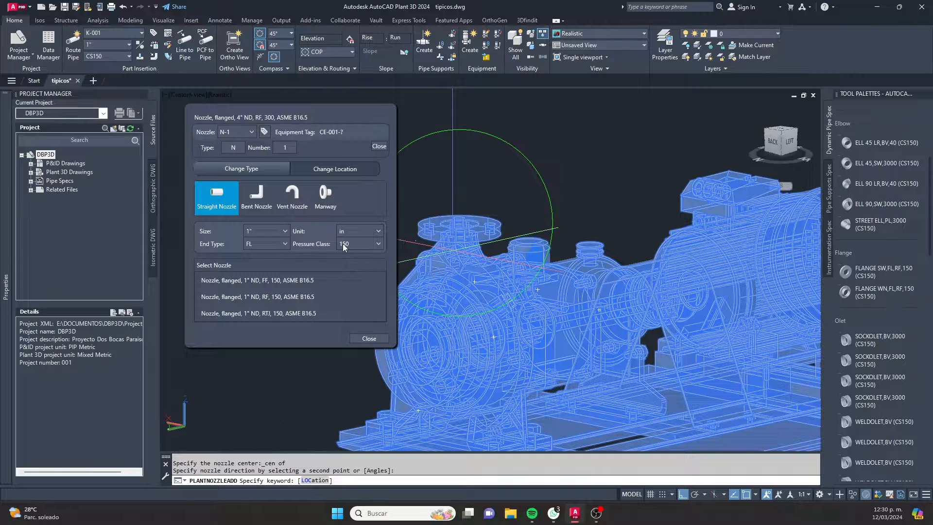
pyautogui.click(268, 297)
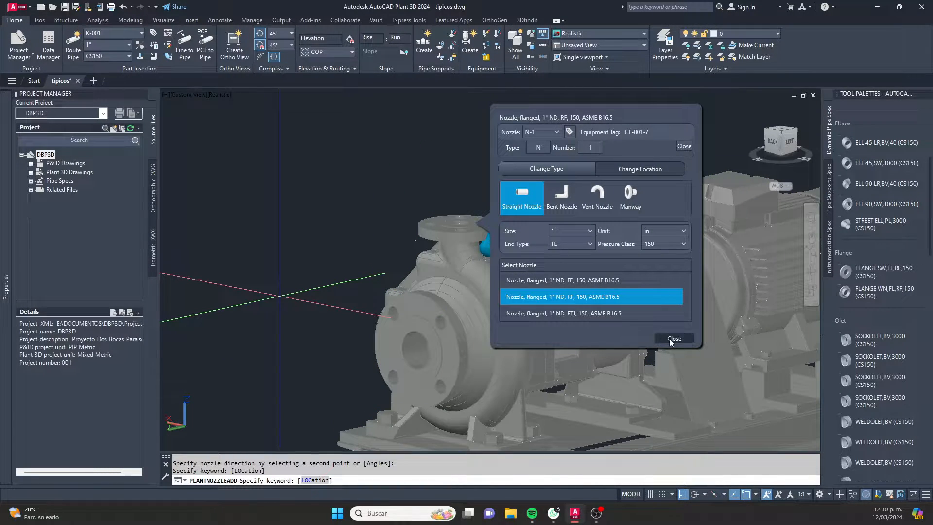
pyautogui.click(674, 338)
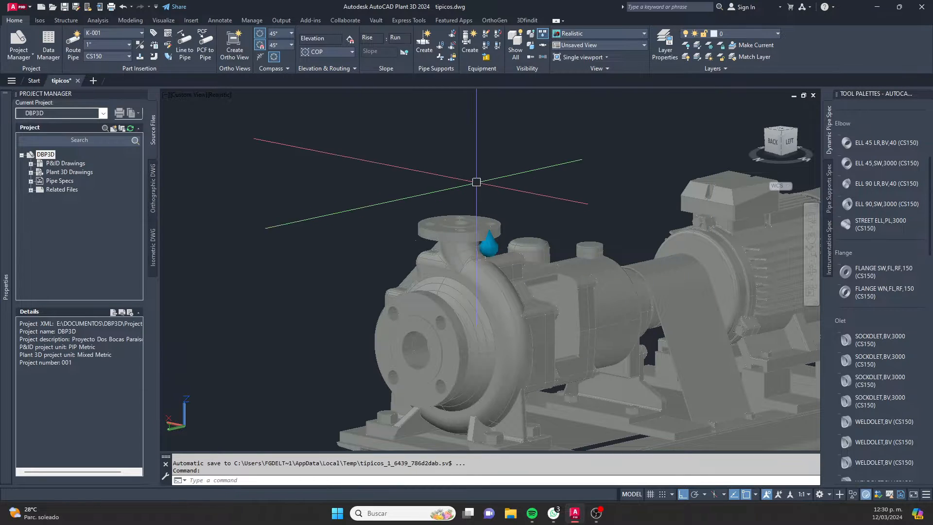
# Step: Route a vertical pipe about 191 mm upward from the pump's discharge nozzle and end the routing
pyautogui.click(481, 223)
pyautogui.moveTo(499, 157); pyautogui.dragTo(438, 241, button='middle')
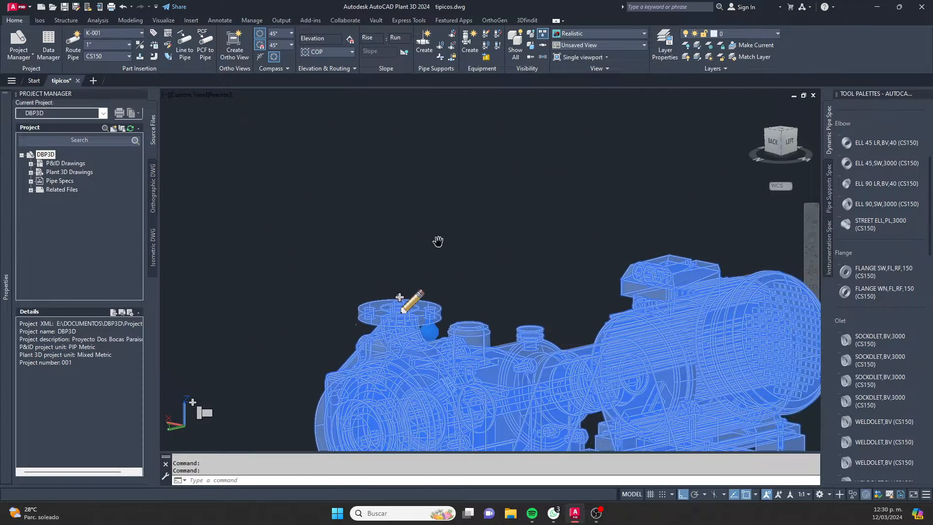
pyautogui.click(403, 297)
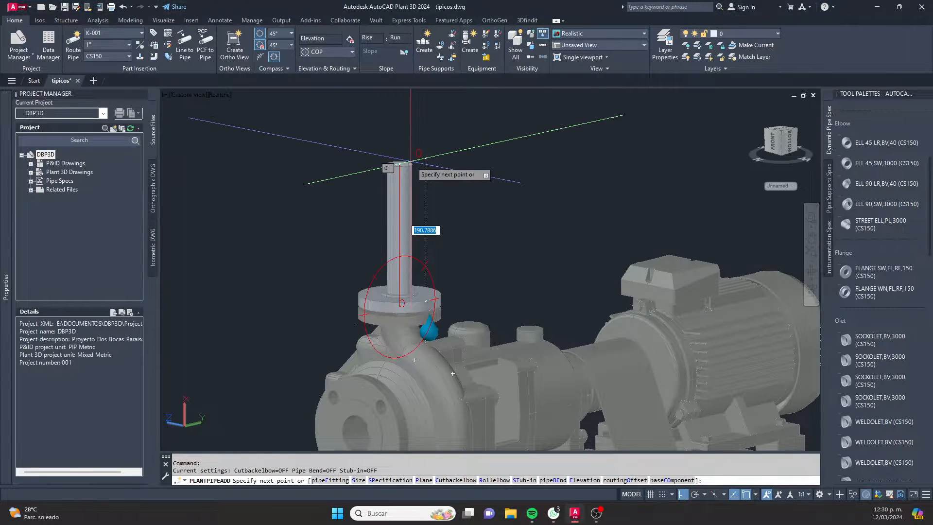
pyautogui.click(409, 156)
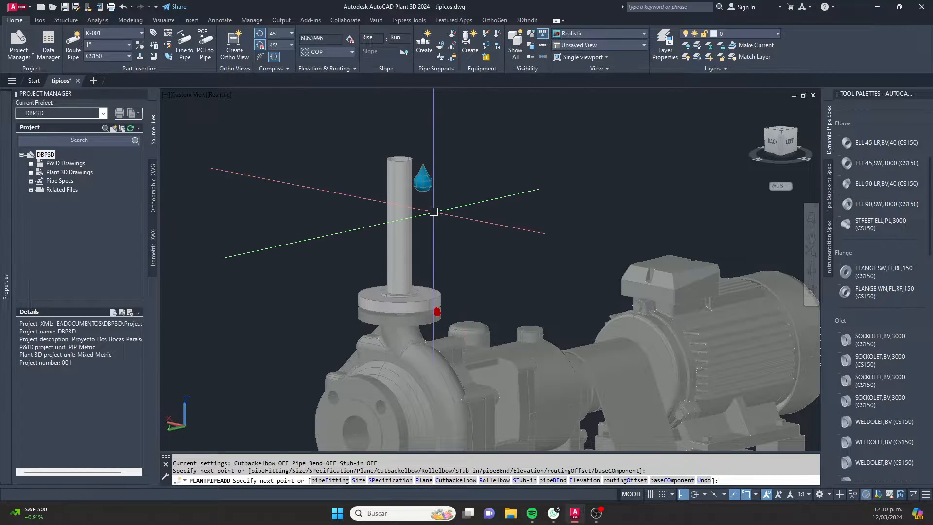
pyautogui.press('Escape')
# Step: Examine the flanged pipe connection at the discharge nozzle and the pump from several angles
pyautogui.keyDown('shift'); pyautogui.moveTo(413, 253); pyautogui.dragTo(340, 270, button='middle'); pyautogui.keyUp('shift')
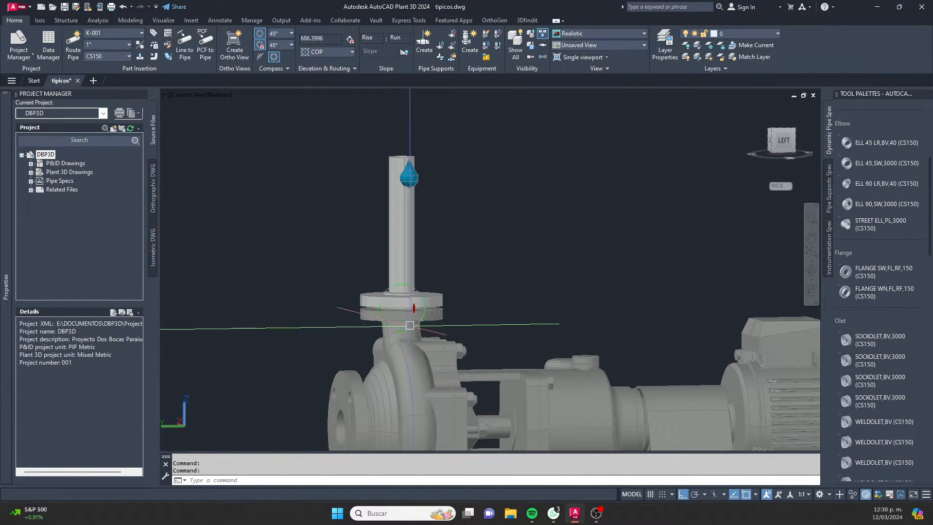
pyautogui.keyDown('shift'); pyautogui.moveTo(409, 324); pyautogui.dragTo(425, 247, button='middle'); pyautogui.keyUp('shift')
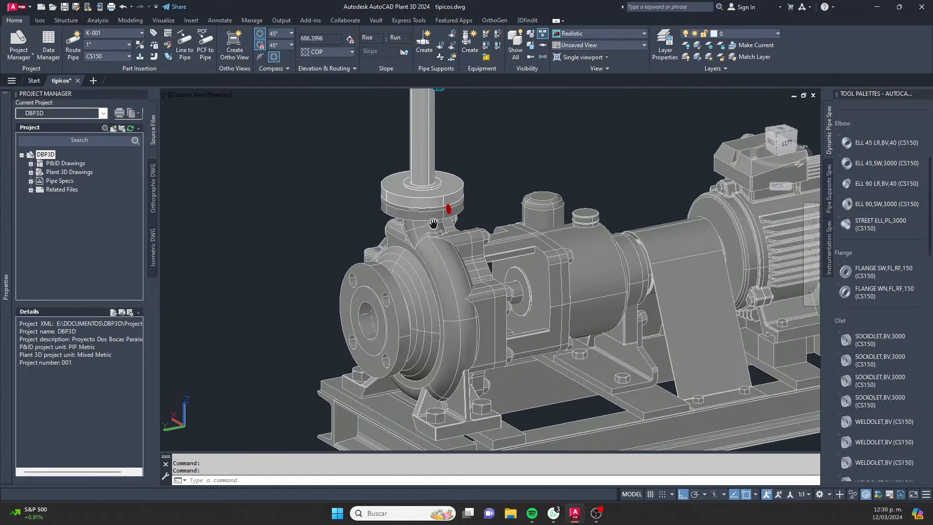
pyautogui.press('Escape')
pyautogui.scroll(-5, 405, 289)
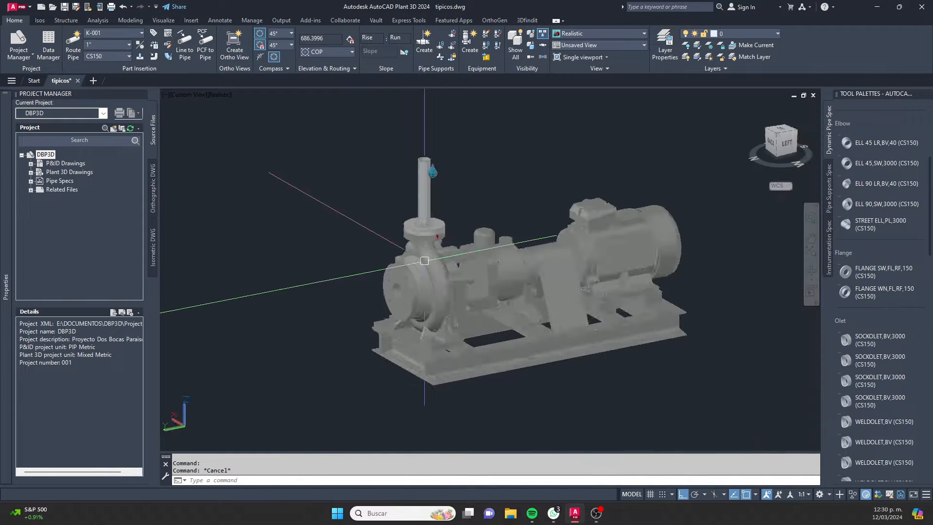
pyautogui.scroll(5, 405, 289)
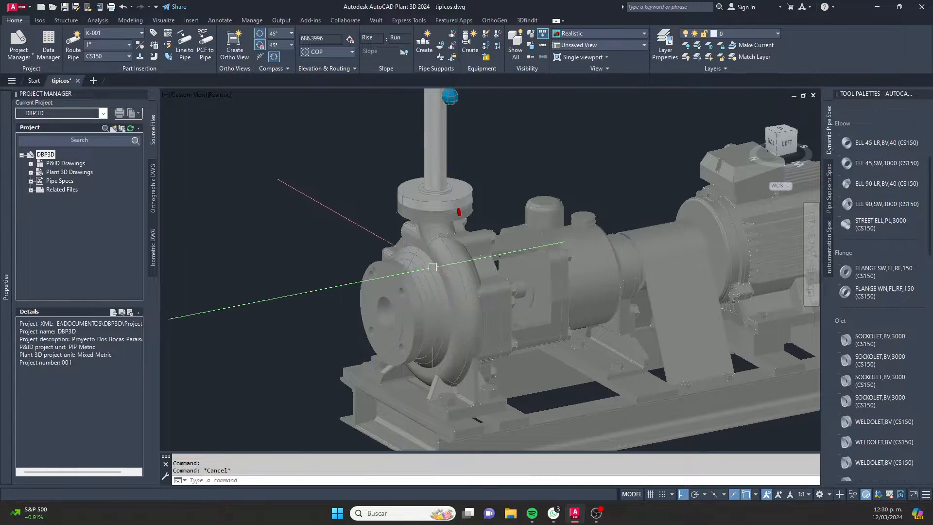
pyautogui.scroll(-5, 432, 267)
pyautogui.moveTo(525, 253); pyautogui.dragTo(486, 251, button='middle')
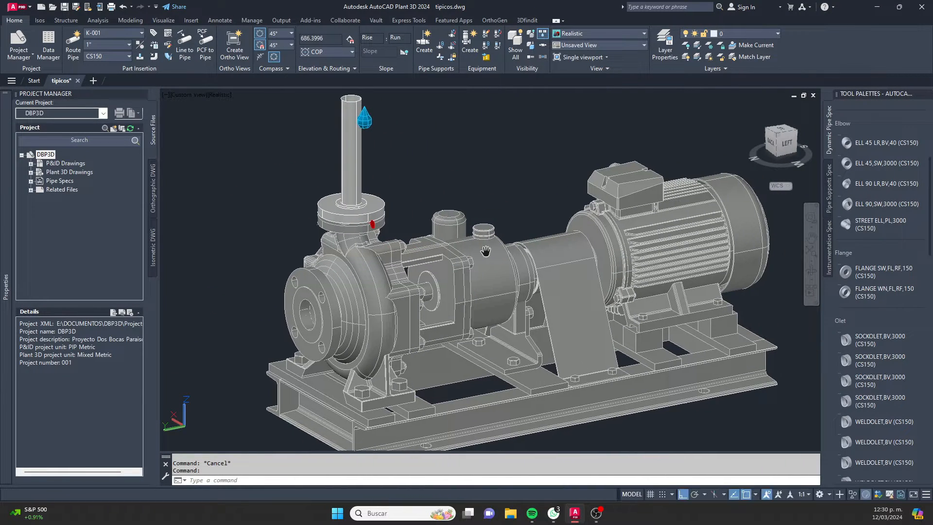
# Step: Start a second nozzle on the pump equipment and snap its center to the center of the suction flange at the pump's end
pyautogui.click(489, 256)
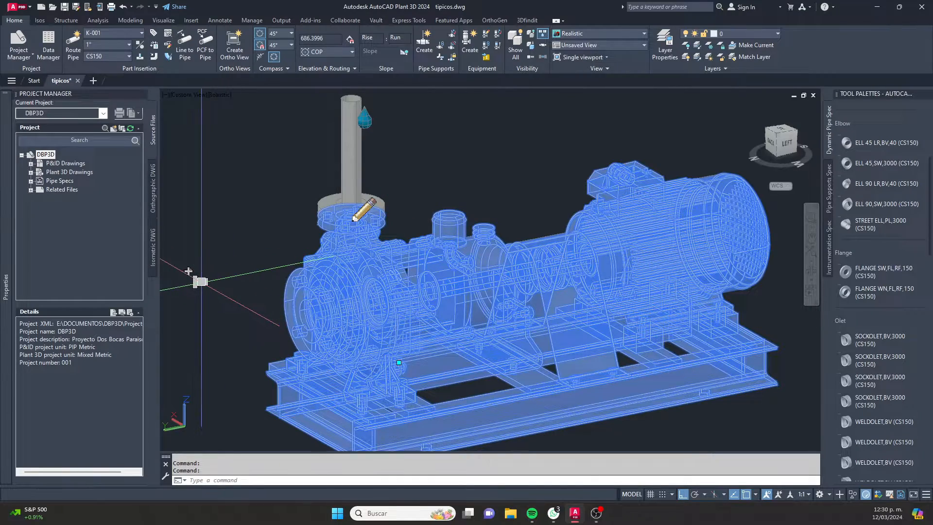
pyautogui.click(201, 281)
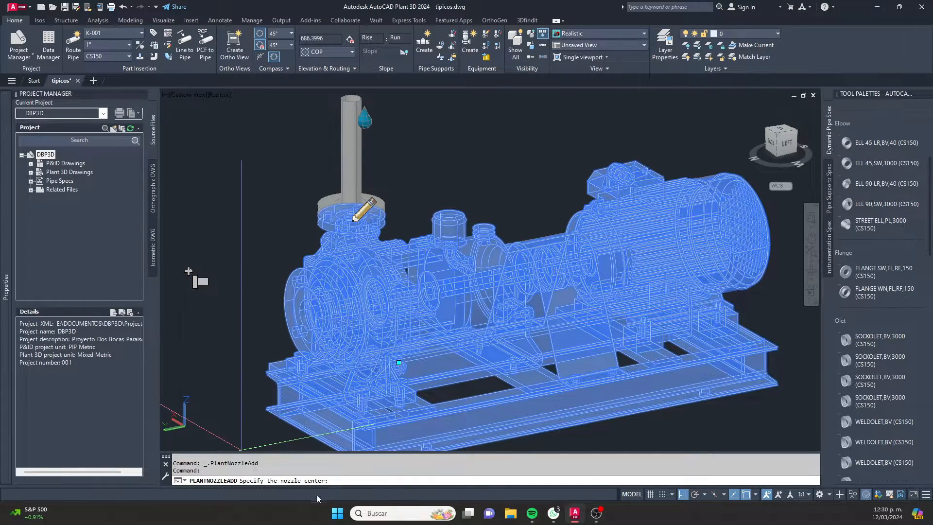
pyautogui.scroll(5, 304, 306)
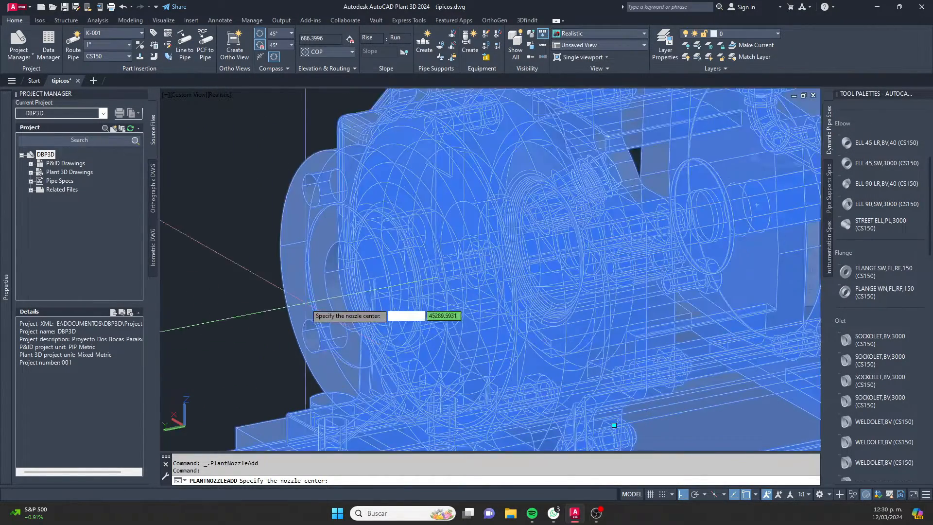
pyautogui.scroll(-5, 306, 305)
pyautogui.scroll(6, 341, 340)
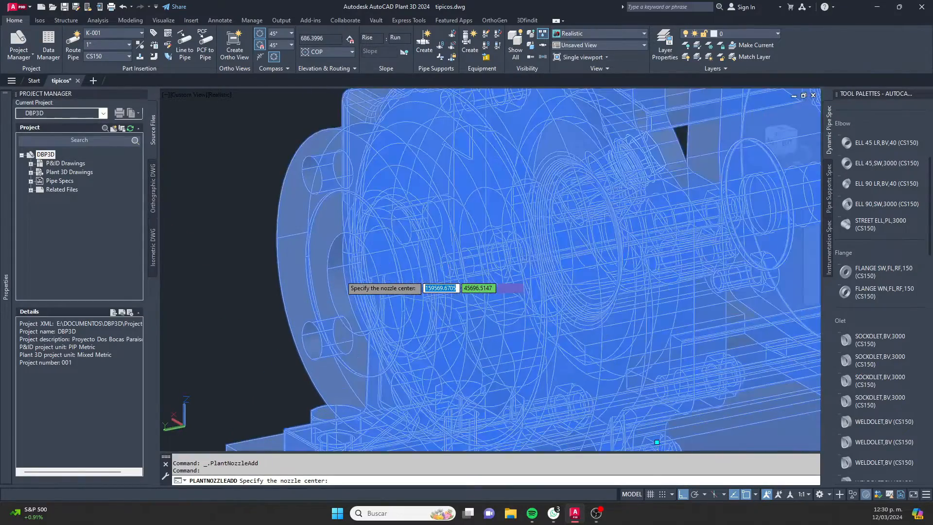
pyautogui.scroll(-2, 339, 274)
pyautogui.scroll(-2, 334, 294)
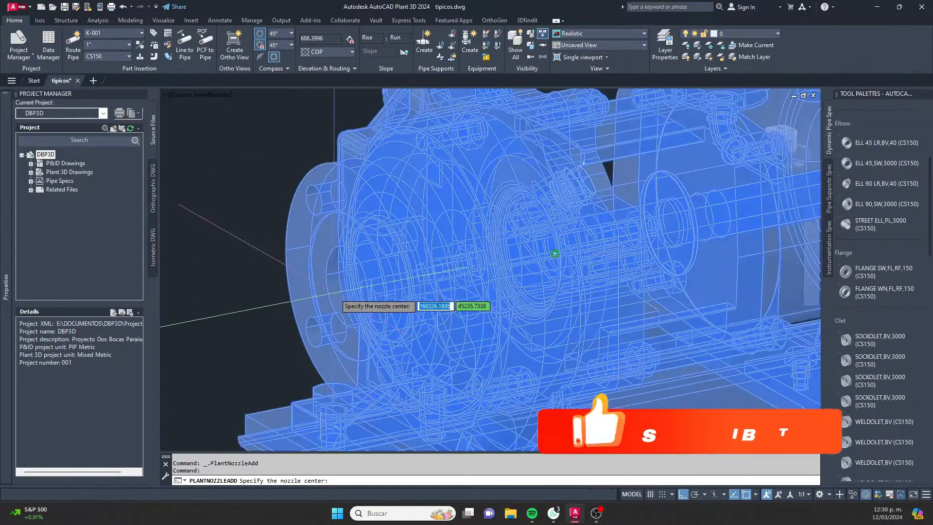
pyautogui.keyDown('shift'); pyautogui.rightClick(335, 297); pyautogui.keyUp('shift')
pyautogui.click(357, 186)
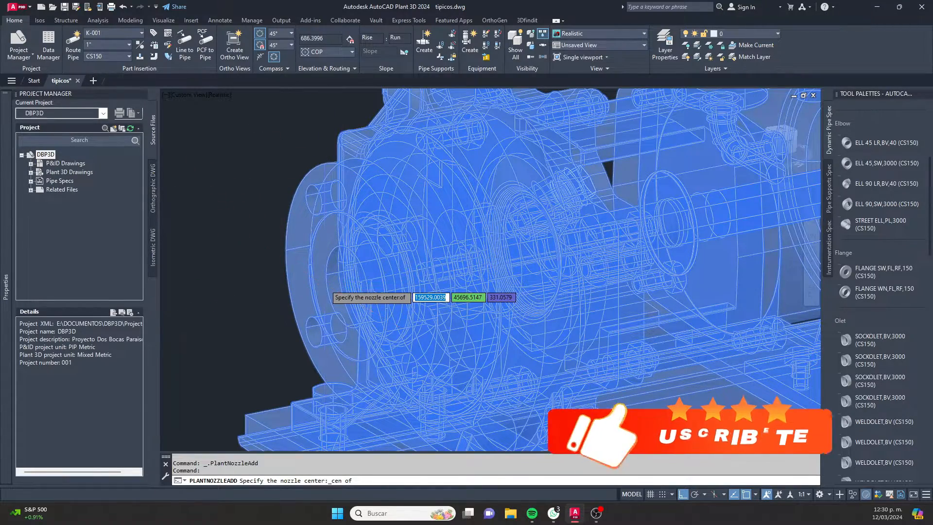
pyautogui.scroll(5, 326, 287)
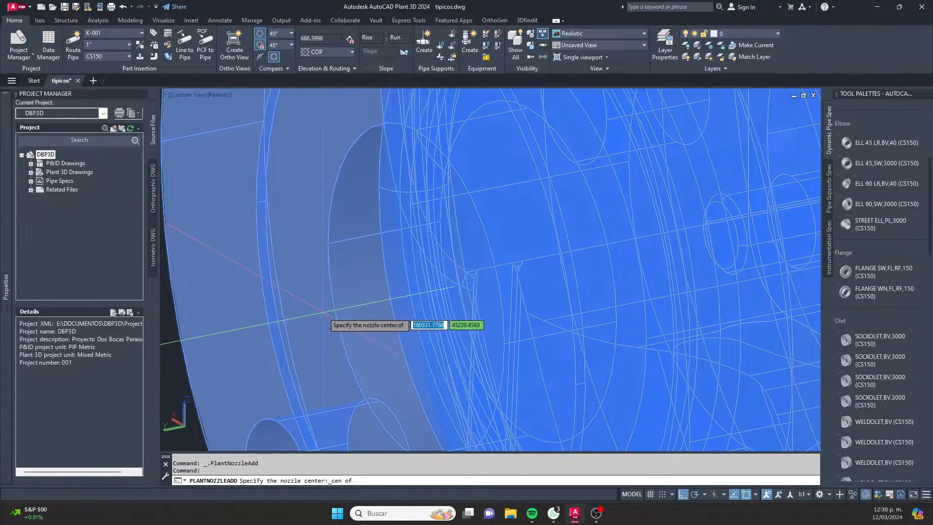
pyautogui.click(325, 311)
# Step: Point the suction nozzle horizontally outward at 90°, along the pump axis and away from the motor
pyautogui.scroll(3, 335, 323)
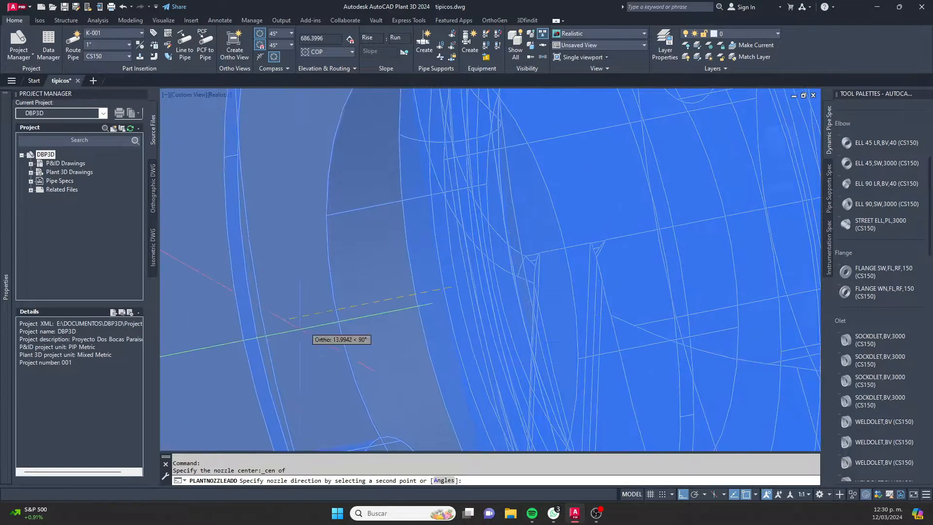
pyautogui.scroll(2, 419, 295)
pyautogui.scroll(-4, 340, 306)
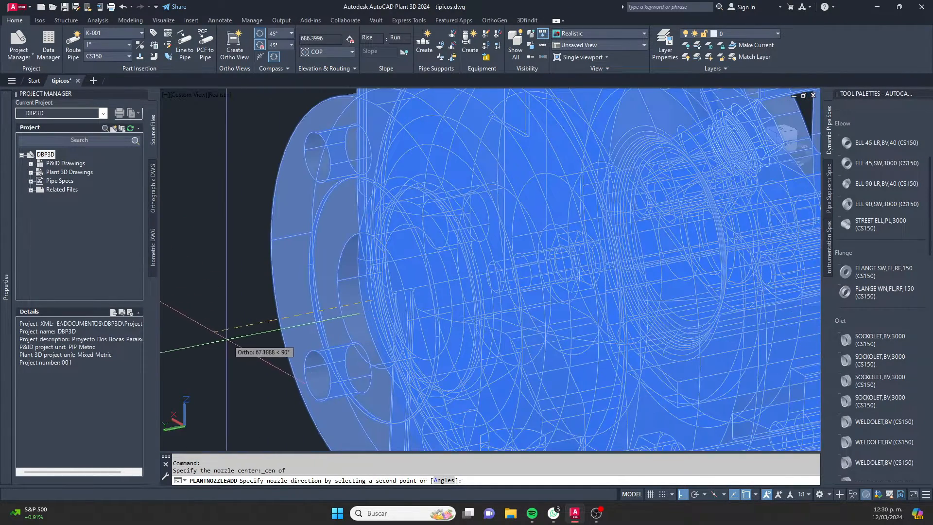
pyautogui.scroll(-2, 401, 290)
pyautogui.click(401, 290)
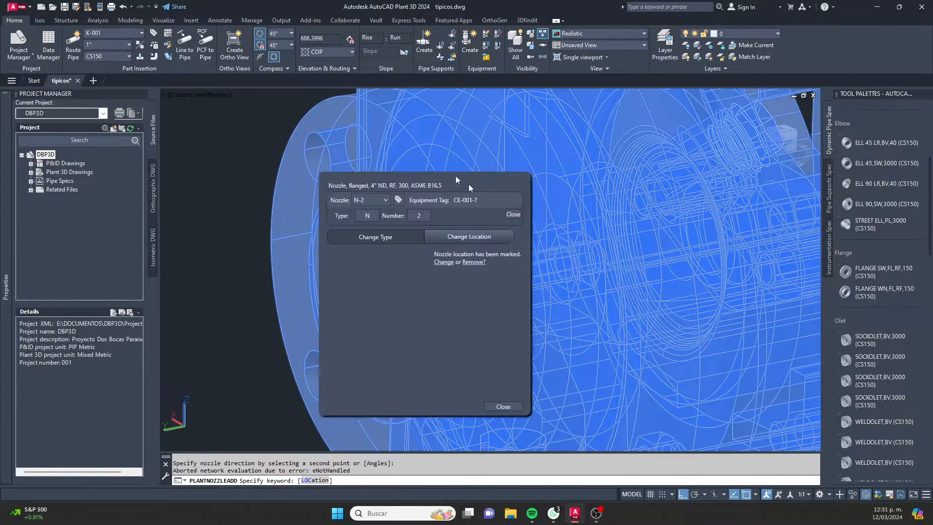
# Step: Check the specification of nozzle N-1 and switch back to nozzle N-2
pyautogui.moveTo(456, 176); pyautogui.dragTo(350, 158)
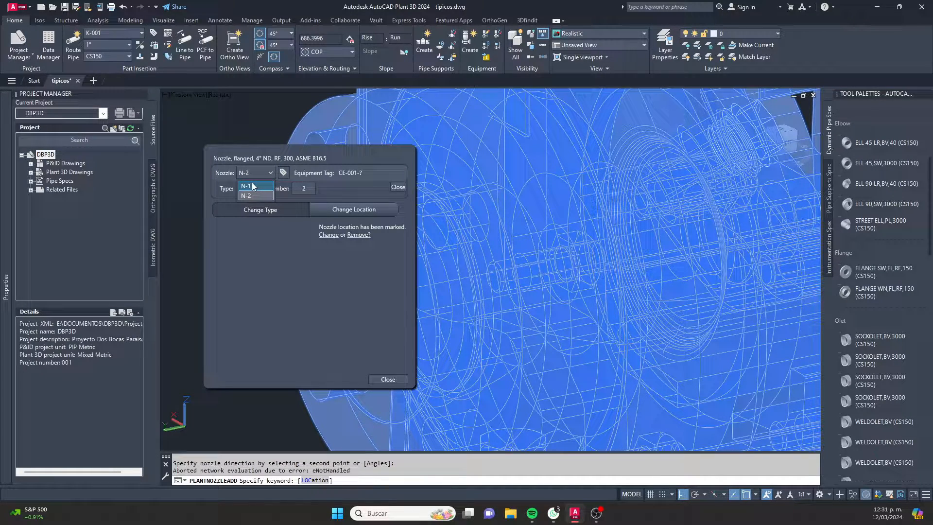
pyautogui.click(257, 187)
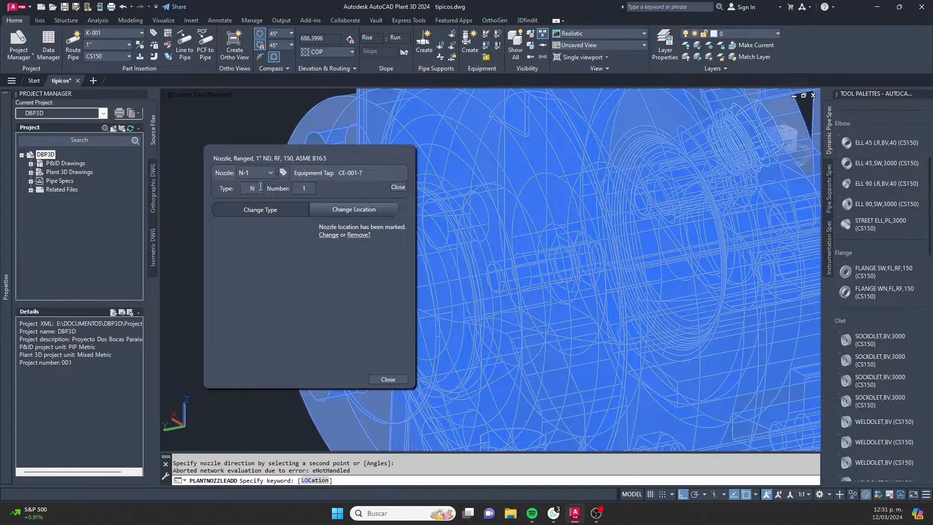
pyautogui.click(648, 27)
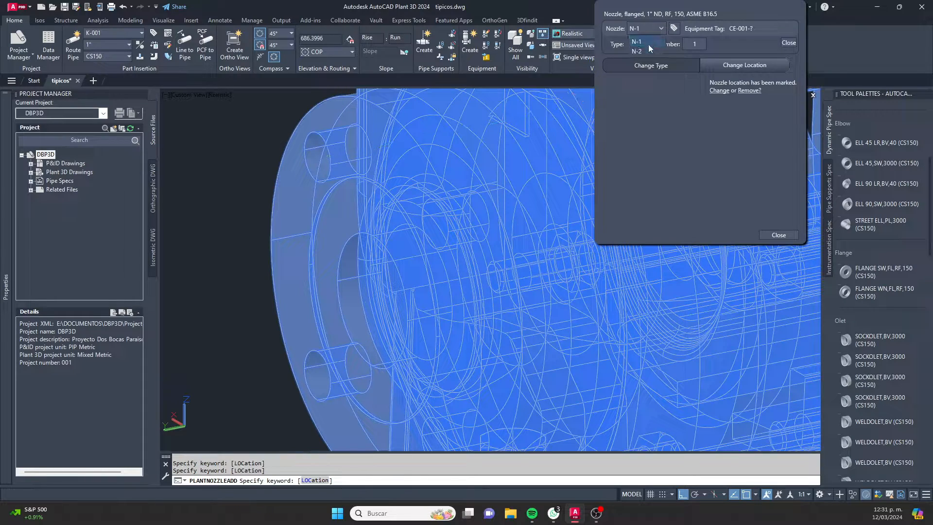
pyautogui.click(643, 50)
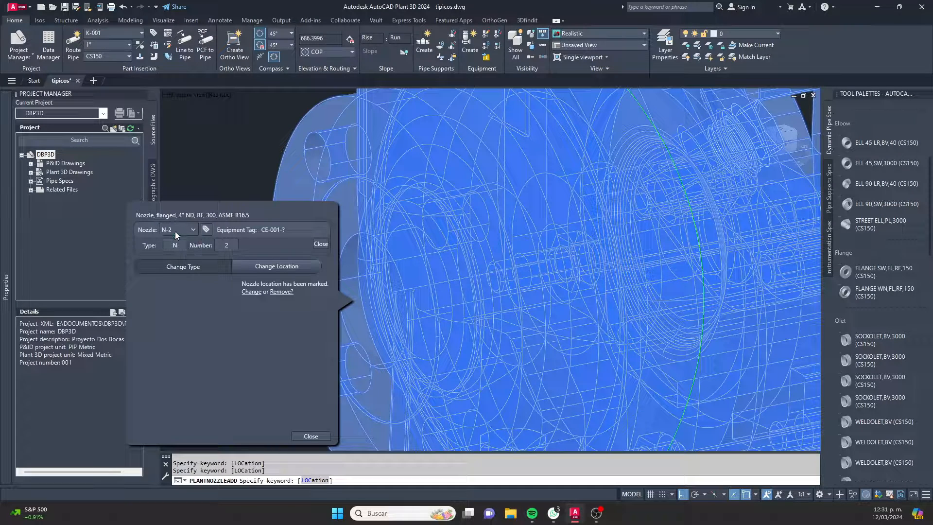
# Step: Change nozzle N-2 to a straight flanged 2" nozzle, RF, pressure class 150, ASME B16.5, and finish editing the nozzle
pyautogui.click(195, 267)
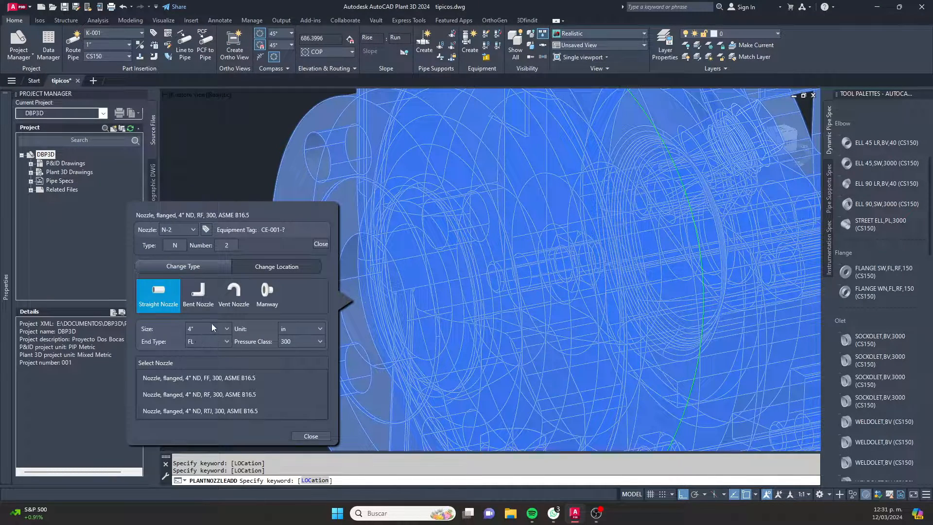
pyautogui.click(211, 326)
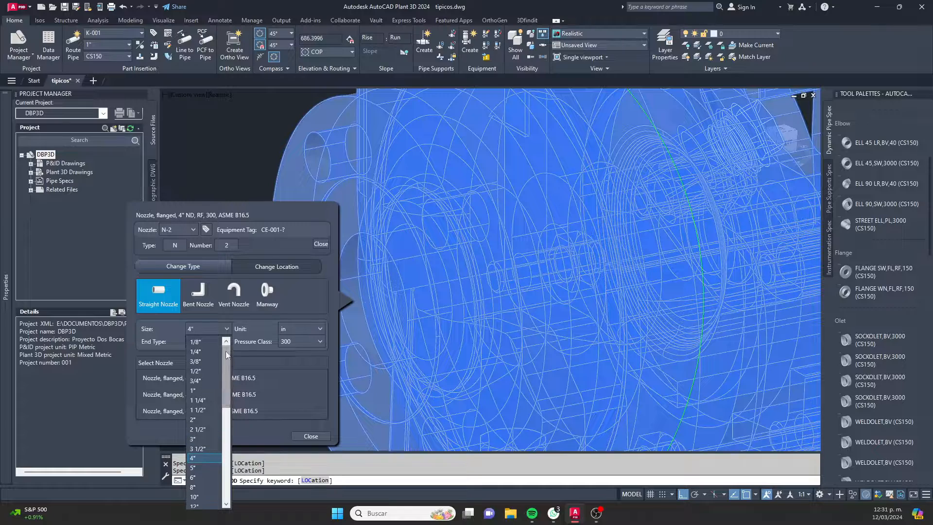
pyautogui.click(204, 420)
pyautogui.click(293, 341)
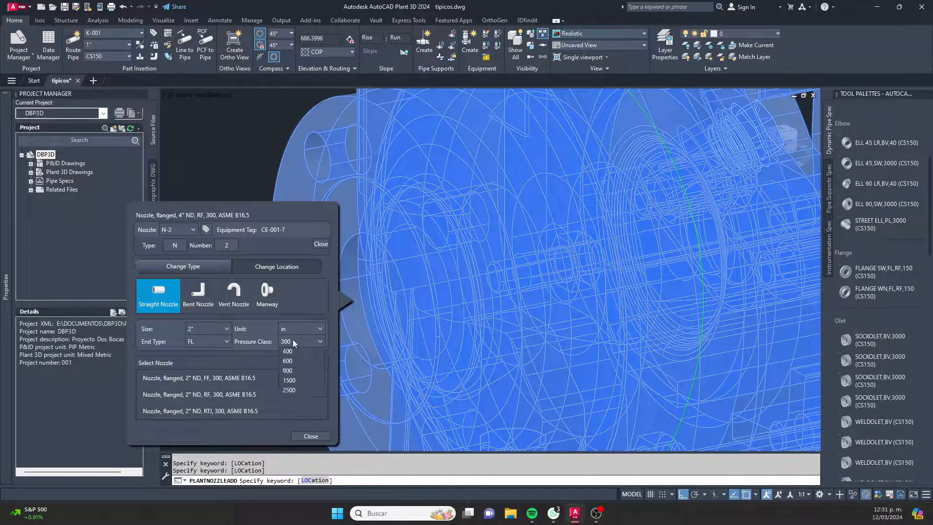
pyautogui.click(293, 363)
pyautogui.click(200, 395)
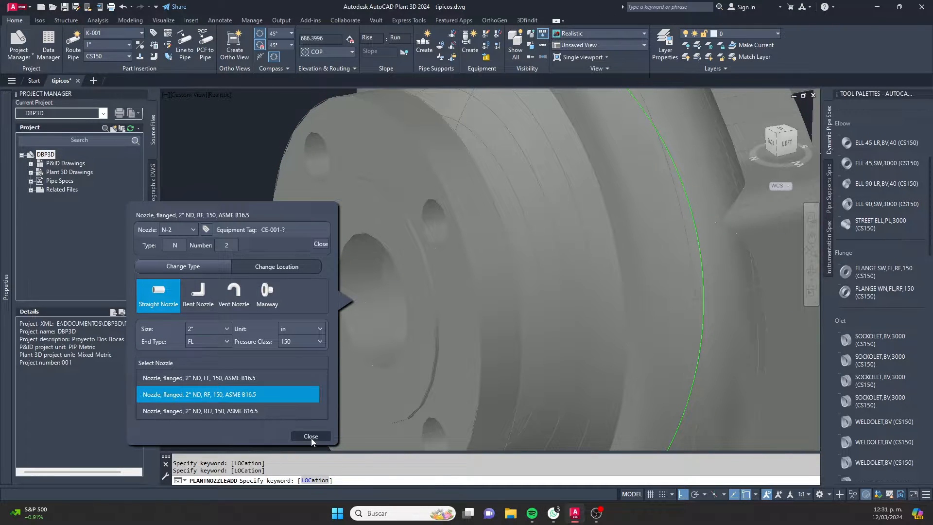
pyautogui.click(311, 436)
# Step: Route a 2" pipe about 460 mm horizontally outward from the suction nozzle along the pump axis and end the routing
pyautogui.scroll(-4, 441, 244)
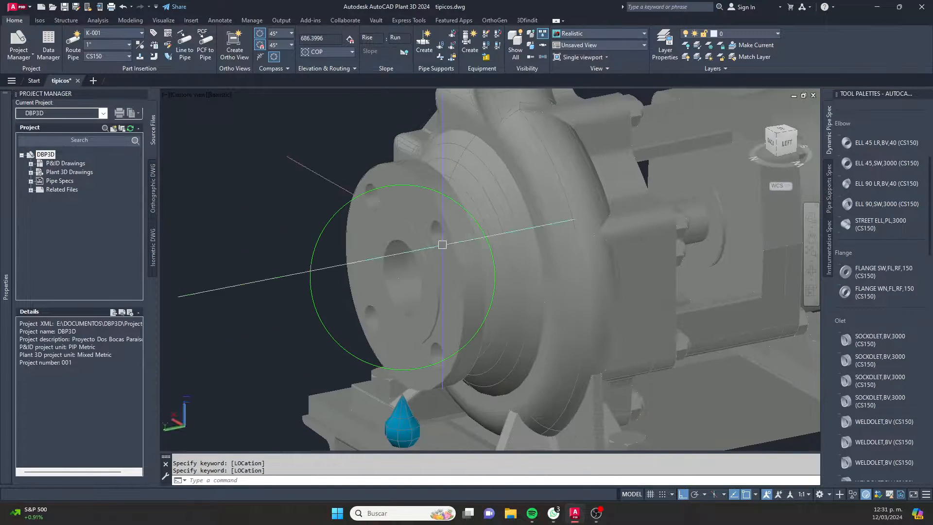
pyautogui.scroll(2, 440, 243)
pyautogui.click(385, 243)
pyautogui.press('Escape')
pyautogui.scroll(-5, 388, 248)
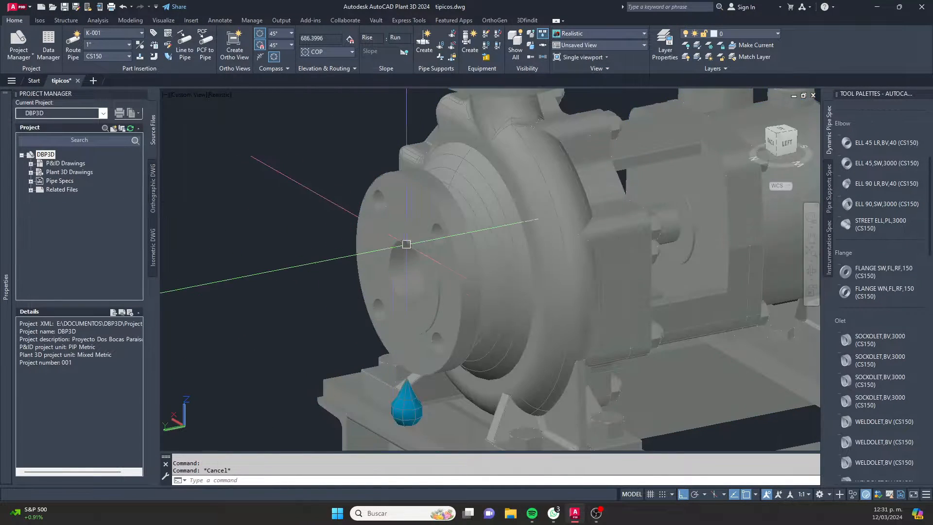
pyautogui.click(403, 249)
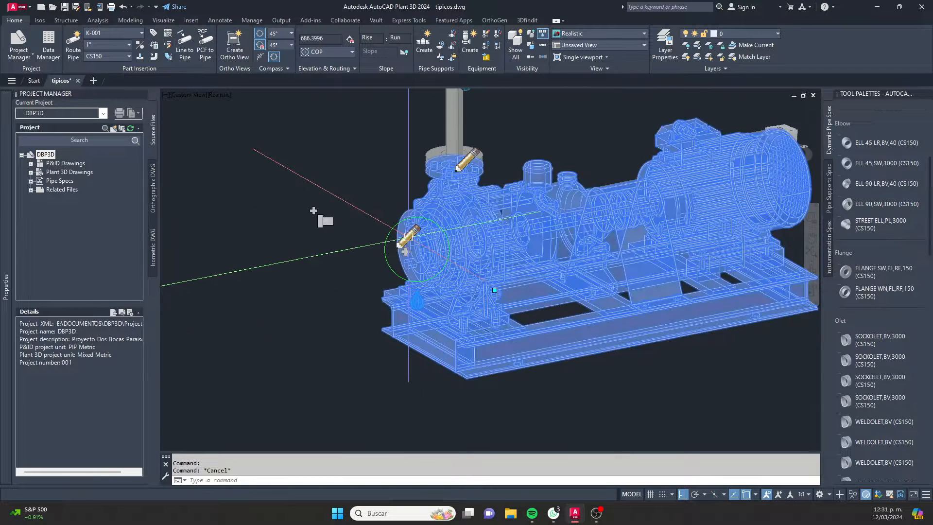
pyautogui.click(406, 240)
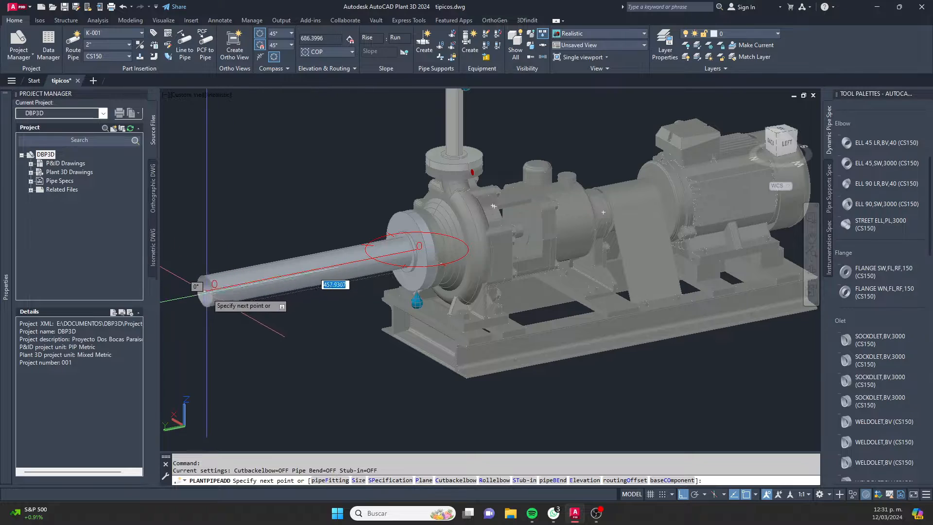
pyautogui.click(255, 293)
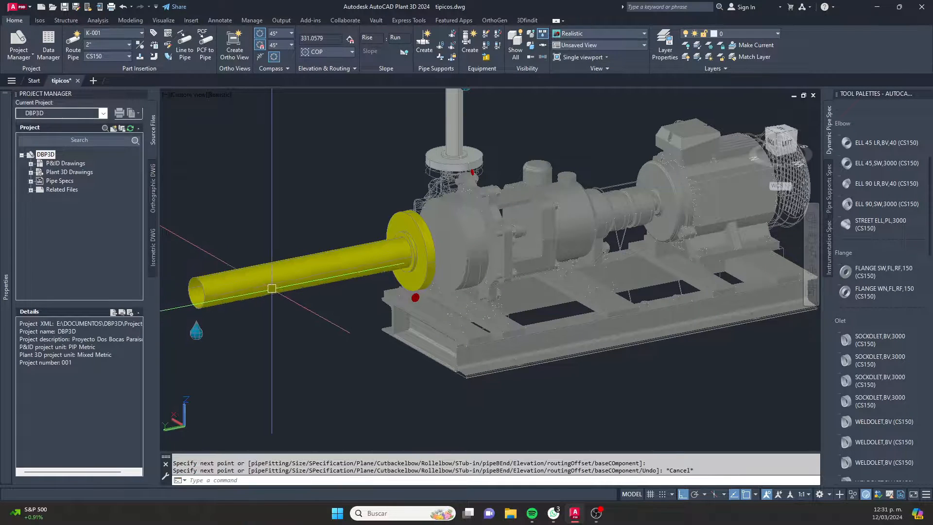
pyautogui.press('Escape')
# Step: Continue the vertical discharge pipe through a 90° elbow into a horizontal run parallel to the suction pipe, extending past its end
pyautogui.keyDown('shift'); pyautogui.moveTo(317, 287); pyautogui.dragTo(439, 257, button='middle'); pyautogui.keyUp('shift')
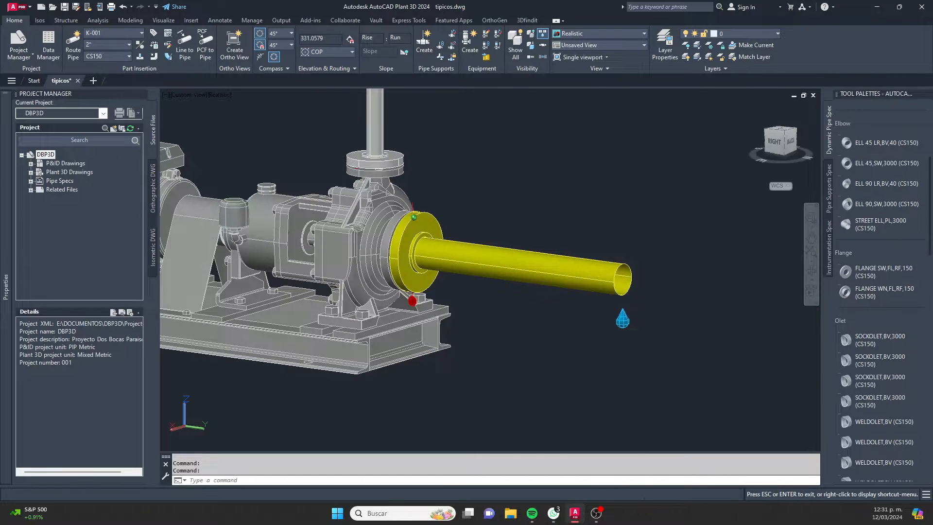
pyautogui.scroll(-3, 438, 287)
pyautogui.moveTo(452, 214); pyautogui.dragTo(397, 254, button='middle')
pyautogui.click(327, 194)
pyautogui.press('Escape')
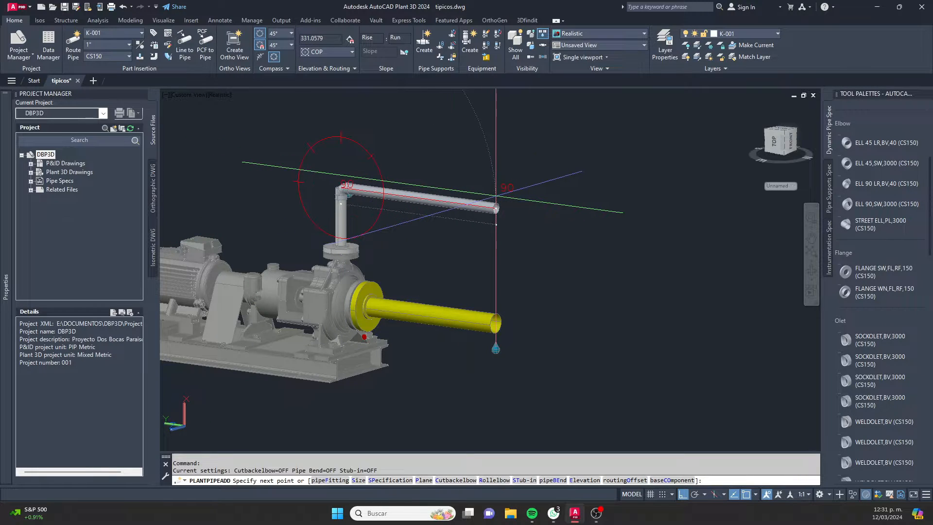
pyautogui.click(585, 176)
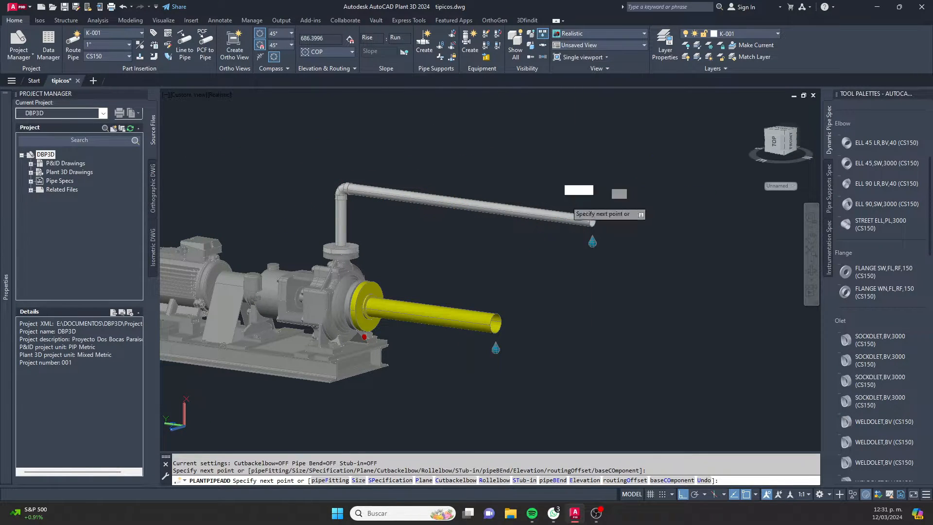
pyautogui.press('Escape')
pyautogui.press('Escape')
pyautogui.keyDown('shift'); pyautogui.moveTo(387, 205); pyautogui.dragTo(392, 241, button='middle'); pyautogui.keyUp('shift')
pyautogui.scroll(1, 392, 241)
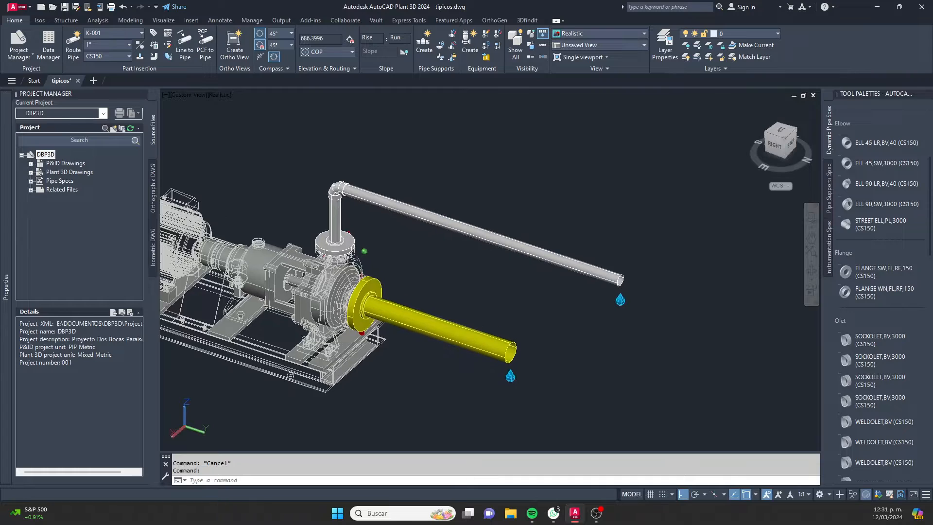